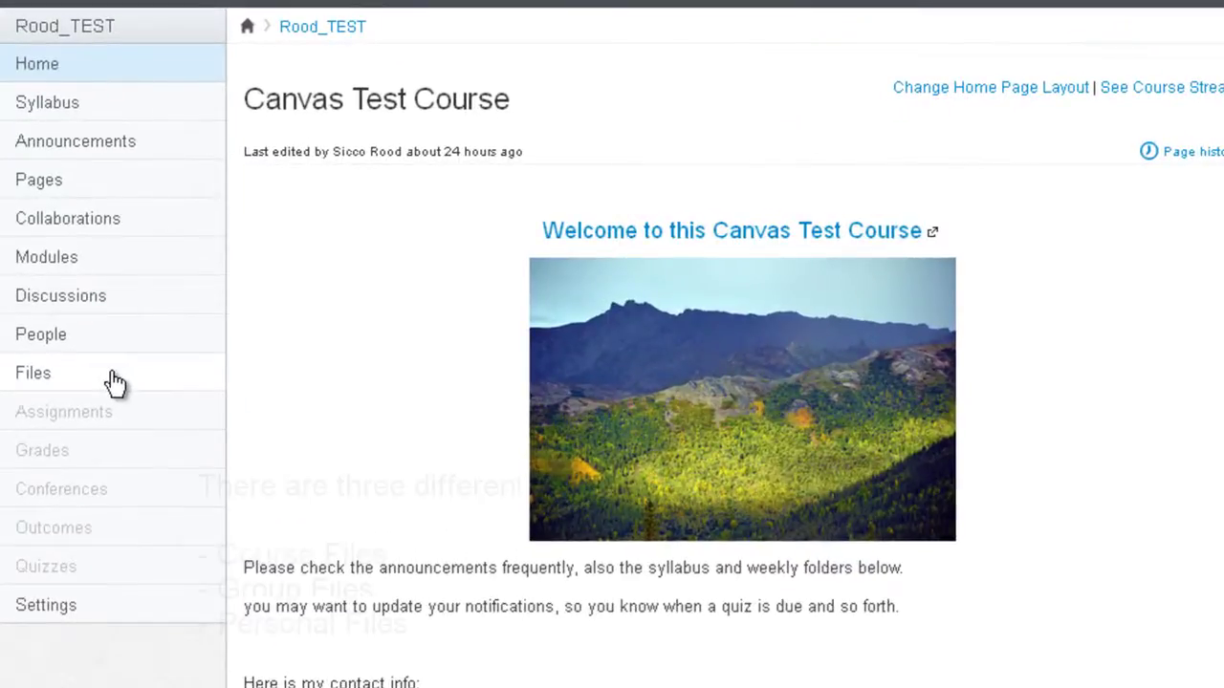
View the three file areas: the course files, the Project Group 1 space and the personal files.
{"action": "left_click", "coordinate": [113, 382]}
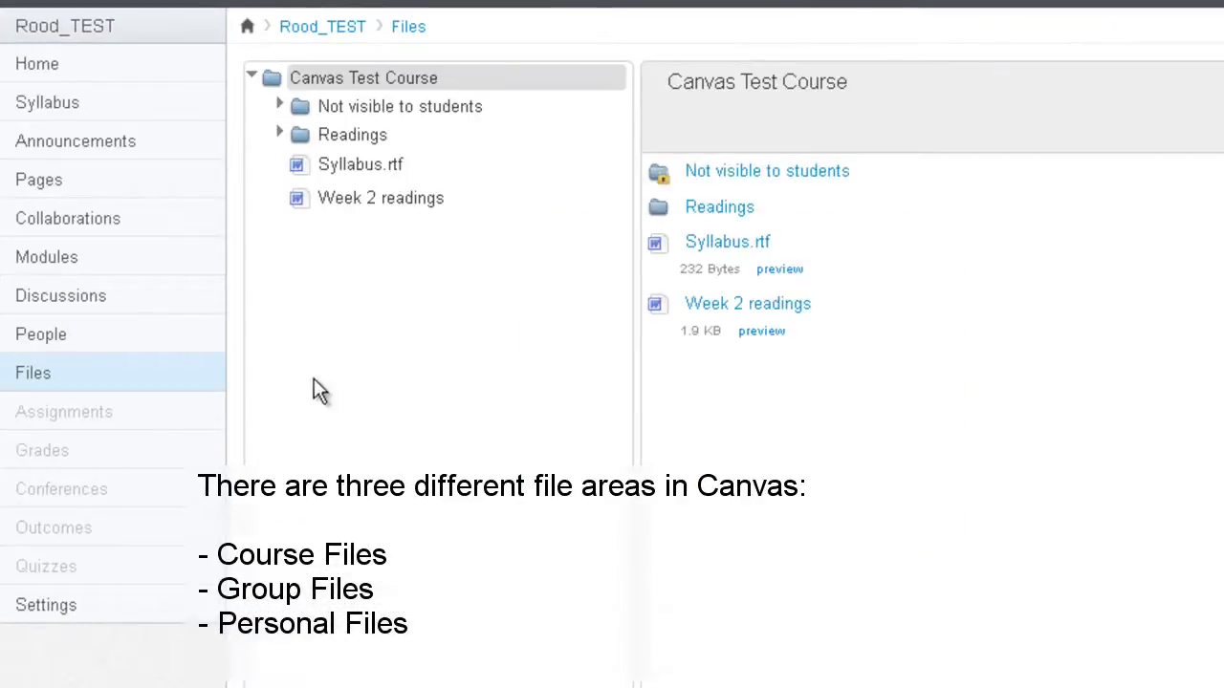
{"action": "left_click", "coordinate": [124, 346]}
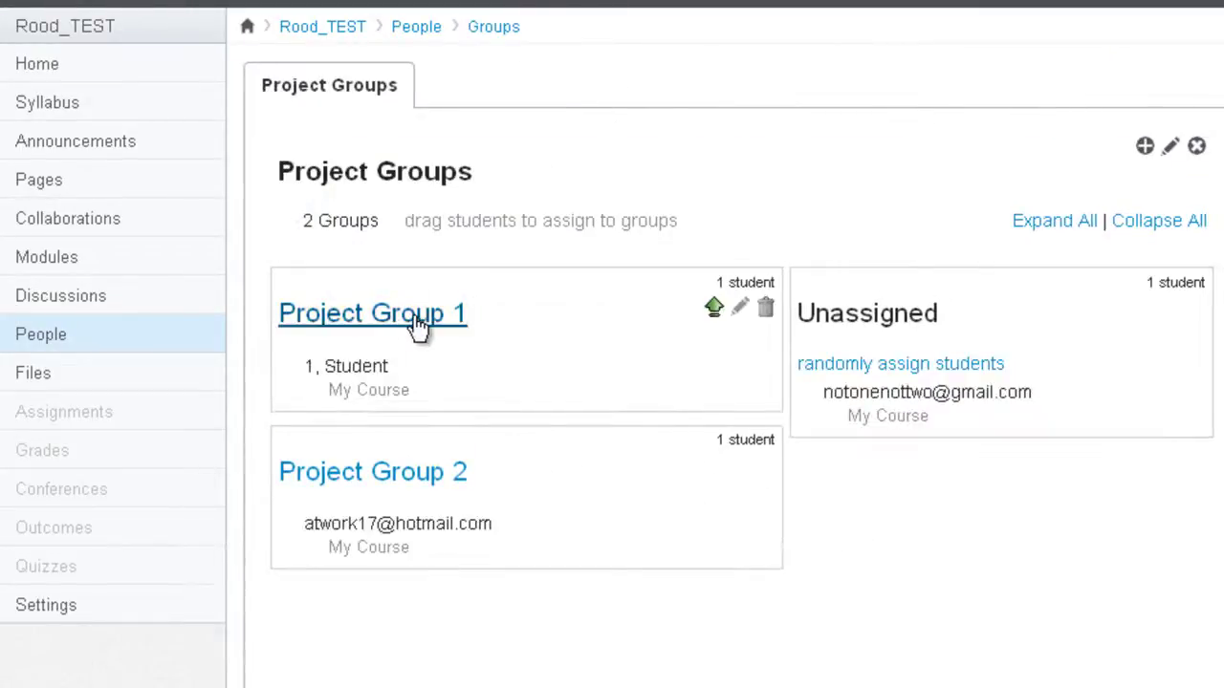
{"action": "left_click", "coordinate": [417, 318]}
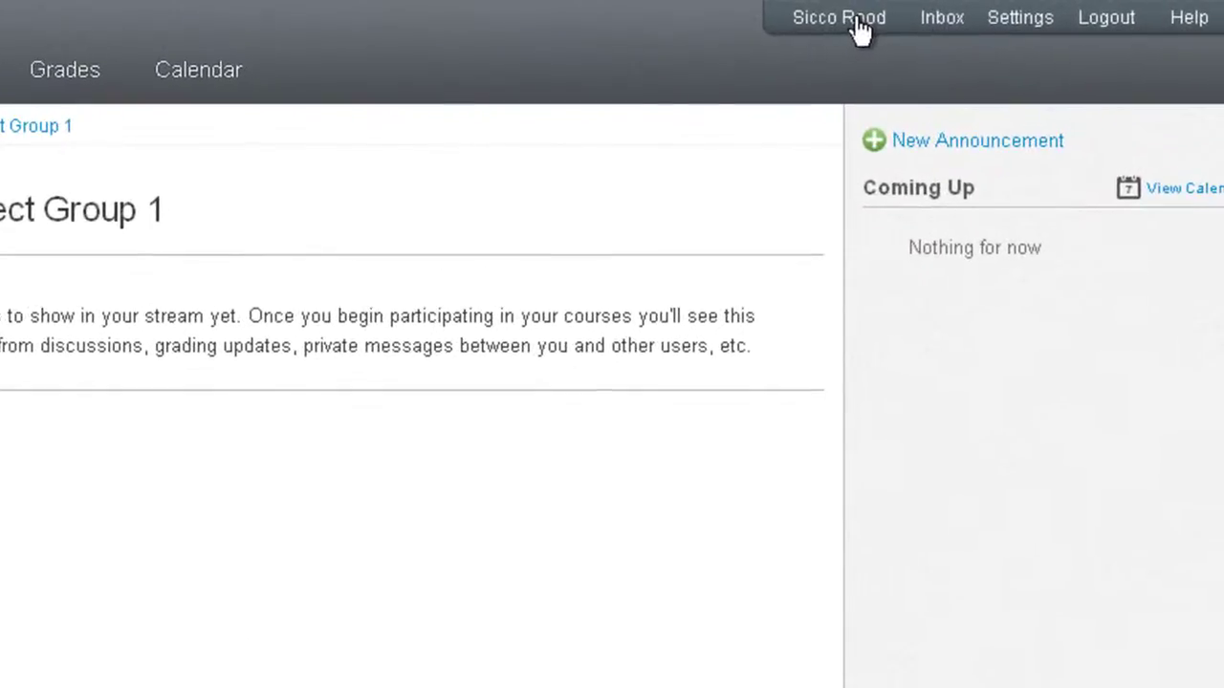
{"action": "left_click", "coordinate": [858, 30]}
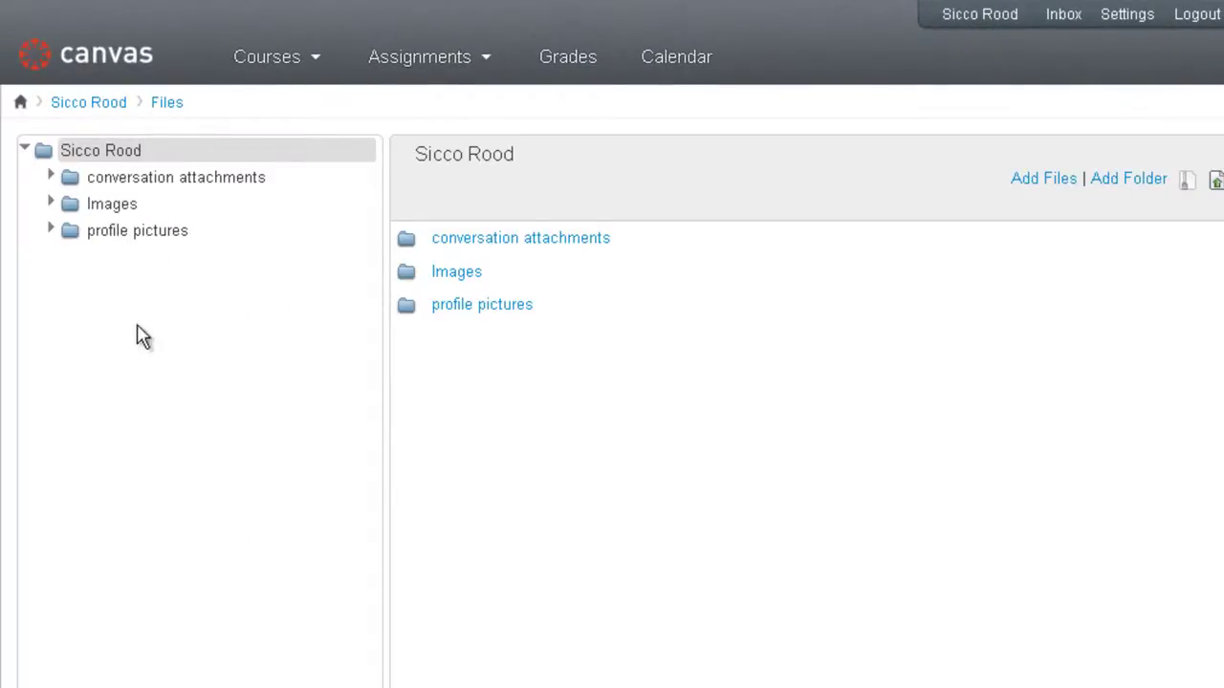
Return to the test course, check its file storage quota in the course settings, and go back to the course files.
{"action": "mouse_move", "coordinate": [267, 56]}
{"action": "left_click", "coordinate": [268, 211]}
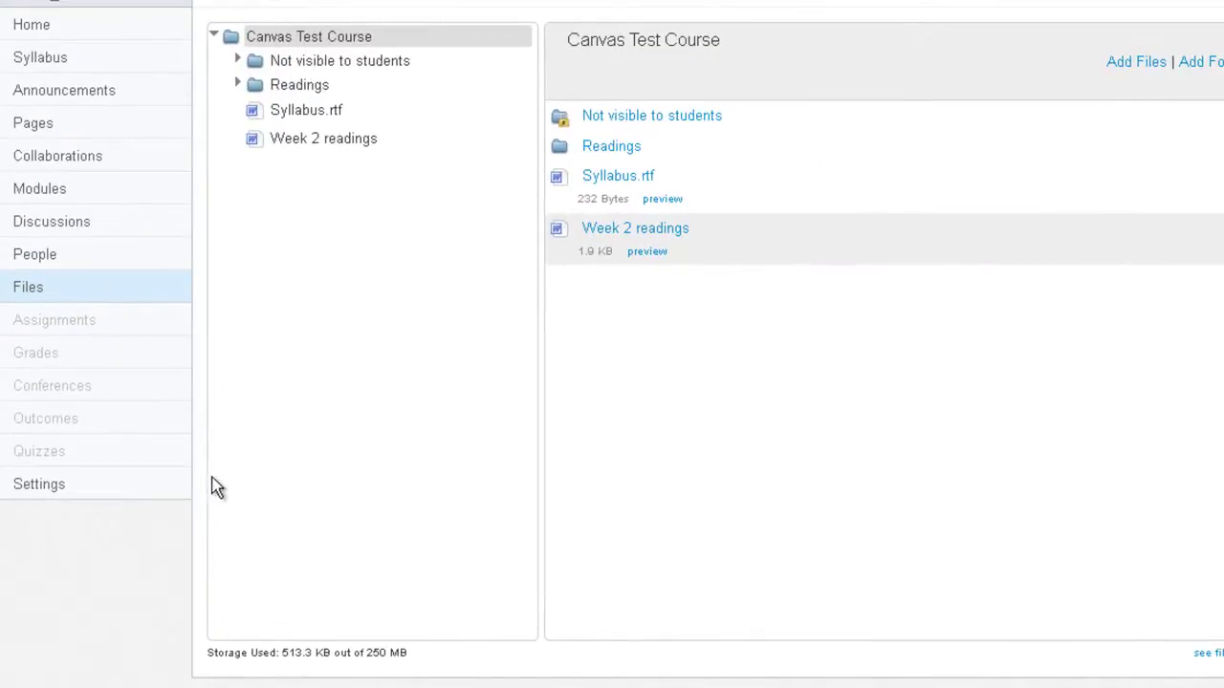
{"action": "left_click", "coordinate": [128, 503]}
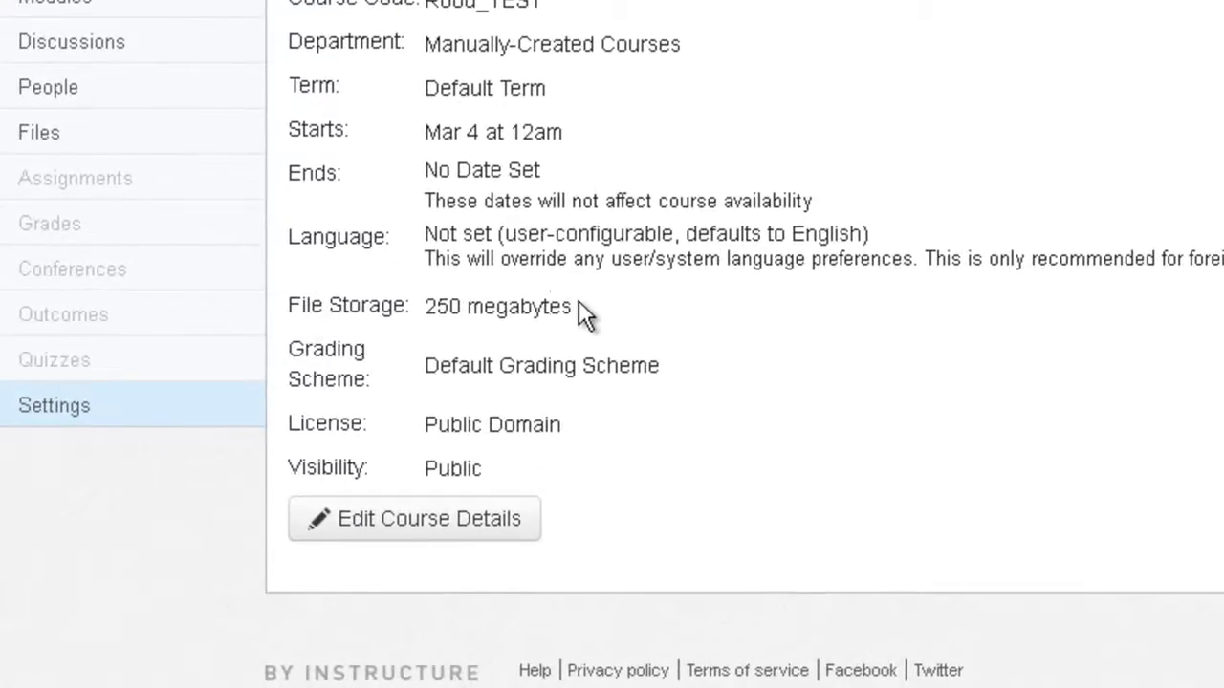
{"action": "key", "text": "alt+Left"}
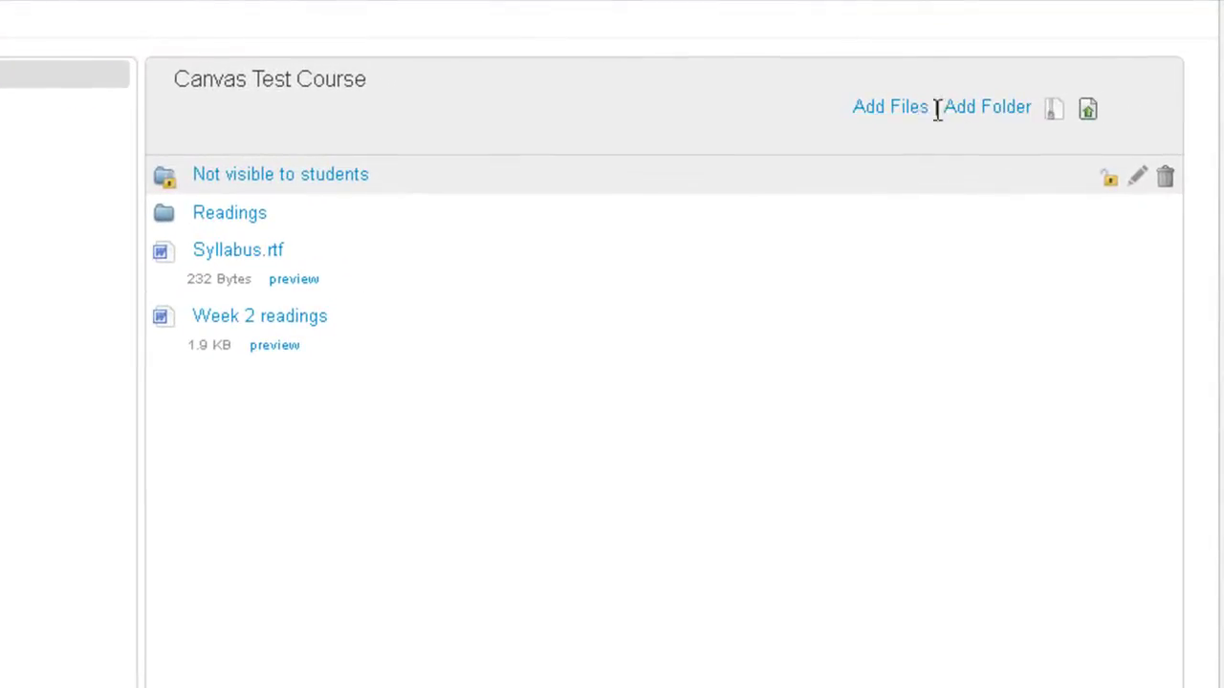
Upload index.html and Syllabus.rtf from the local Canvas Test Course folder to the course files.
{"action": "left_click", "coordinate": [842, 121]}
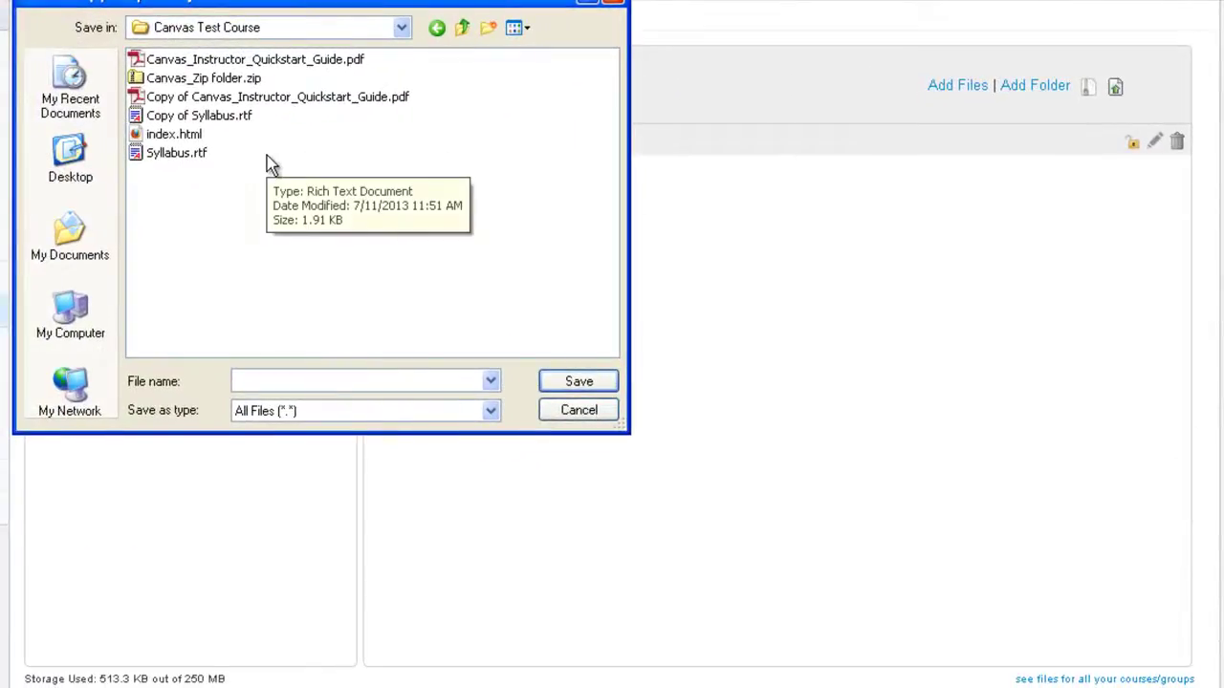
{"action": "left_click", "coordinate": [196, 142]}
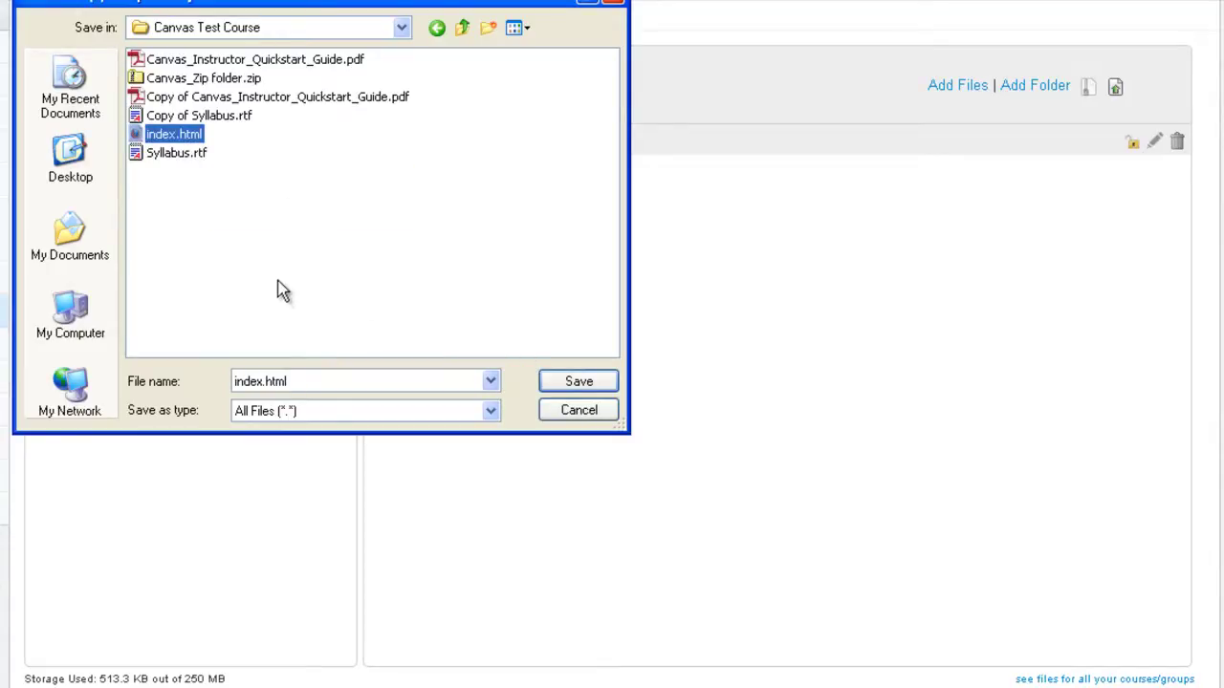
{"action": "left_click", "coordinate": [192, 159], "text": "ctrl"}
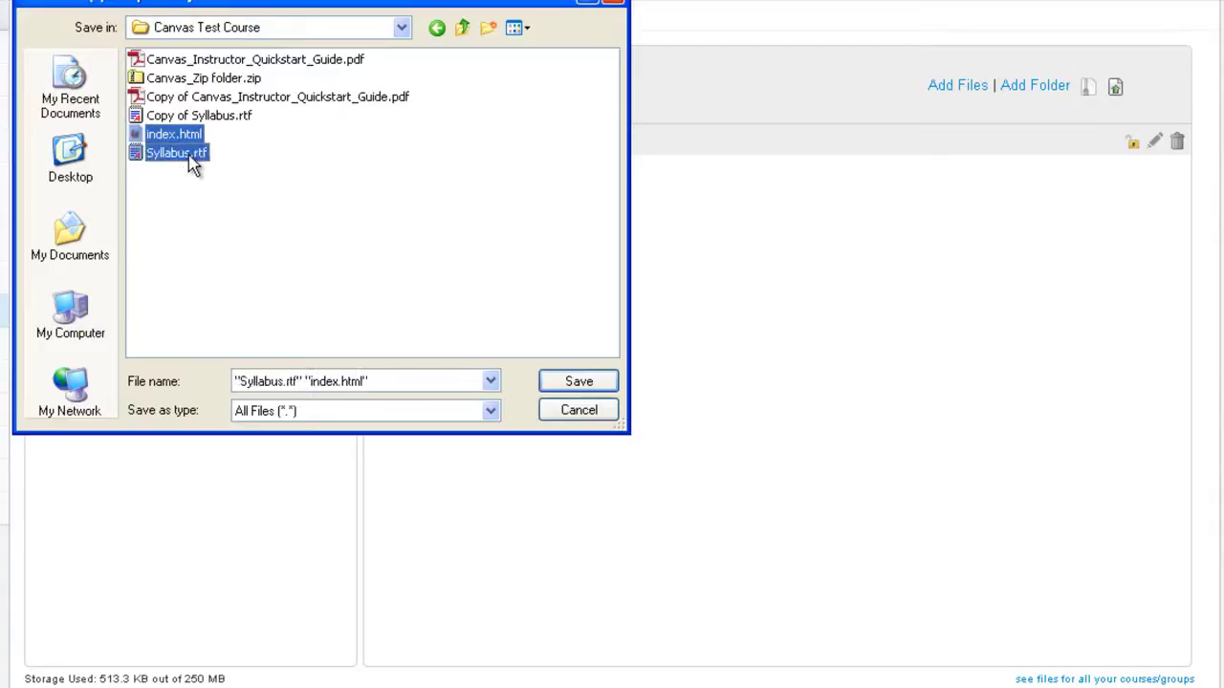
{"action": "left_click_drag", "start_coordinate": [323, 218], "coordinate": [185, 134]}
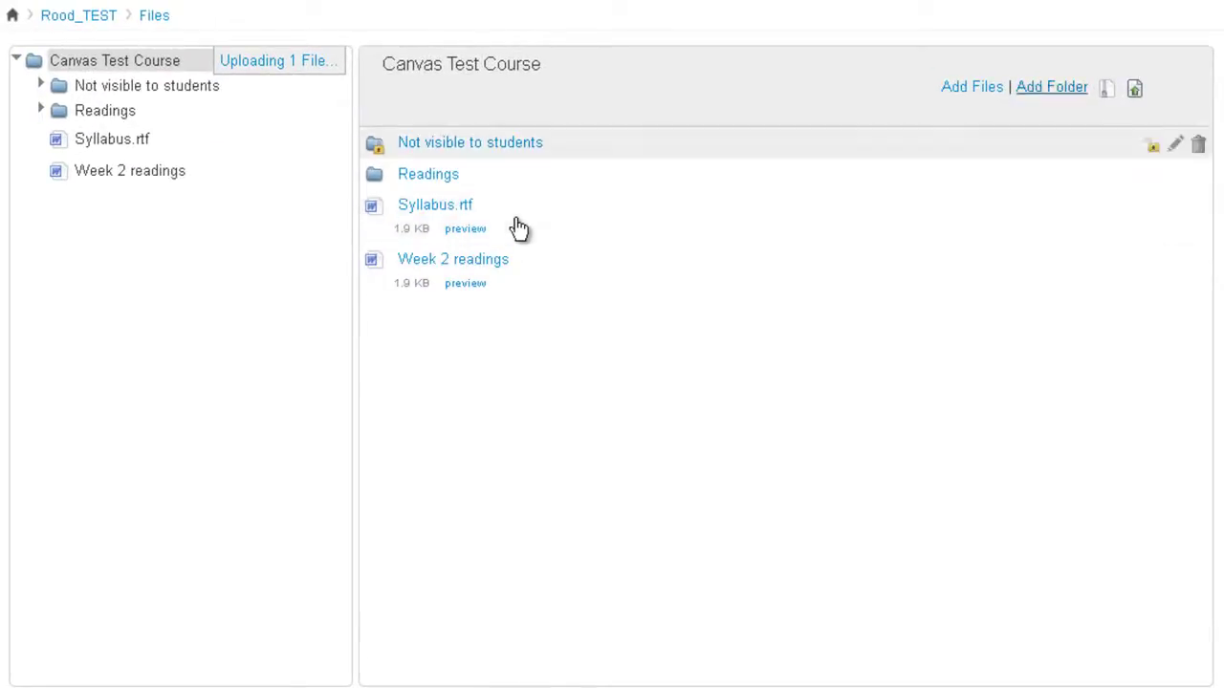
Create a folder named Week 1 in the Canvas Test Course files.
{"action": "left_click", "coordinate": [1052, 89]}
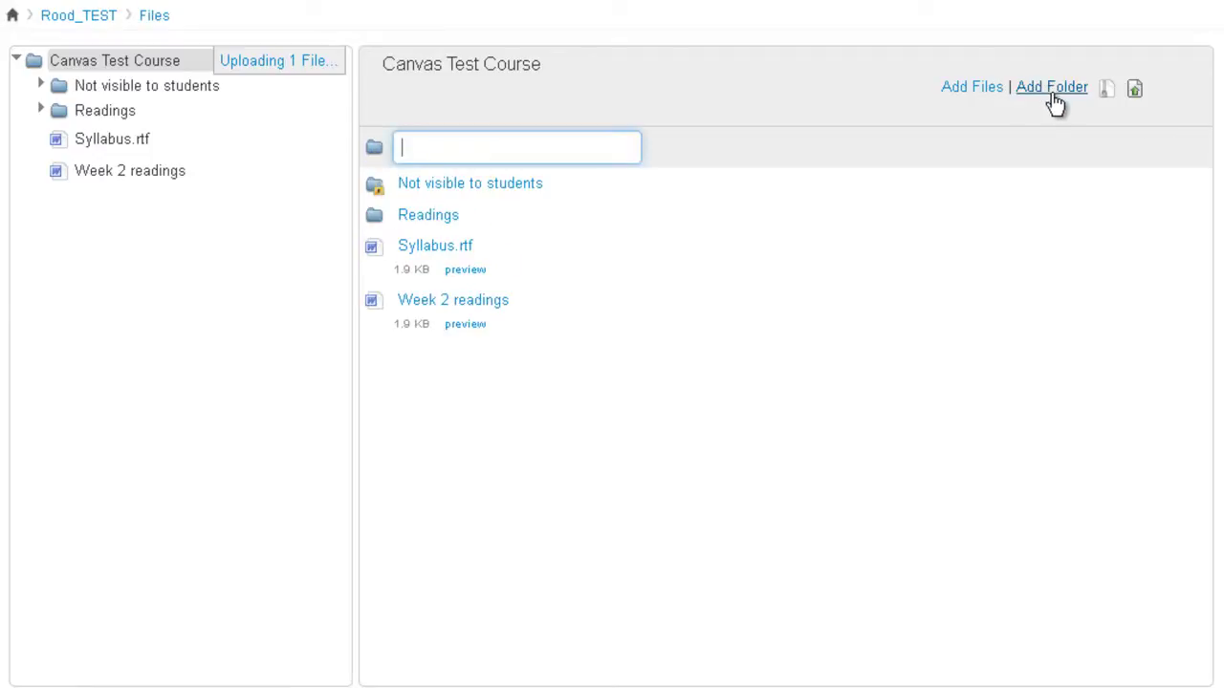
{"action": "type", "text": "Week 1"}
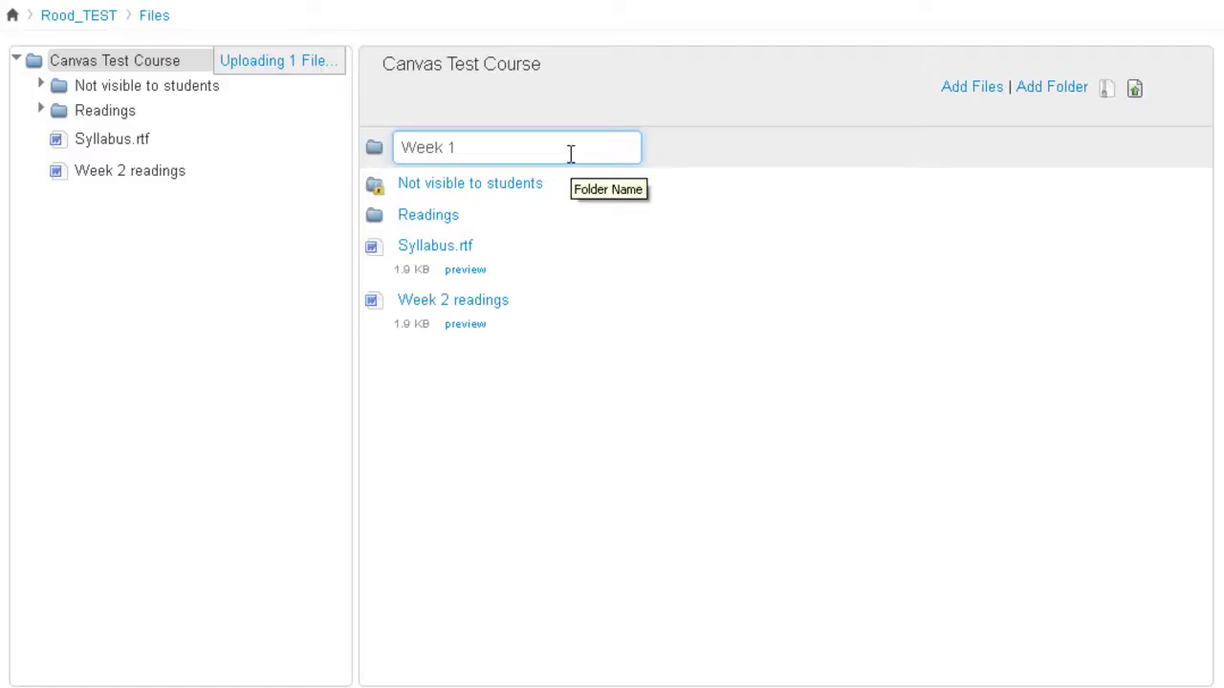
{"action": "key", "text": "Return"}
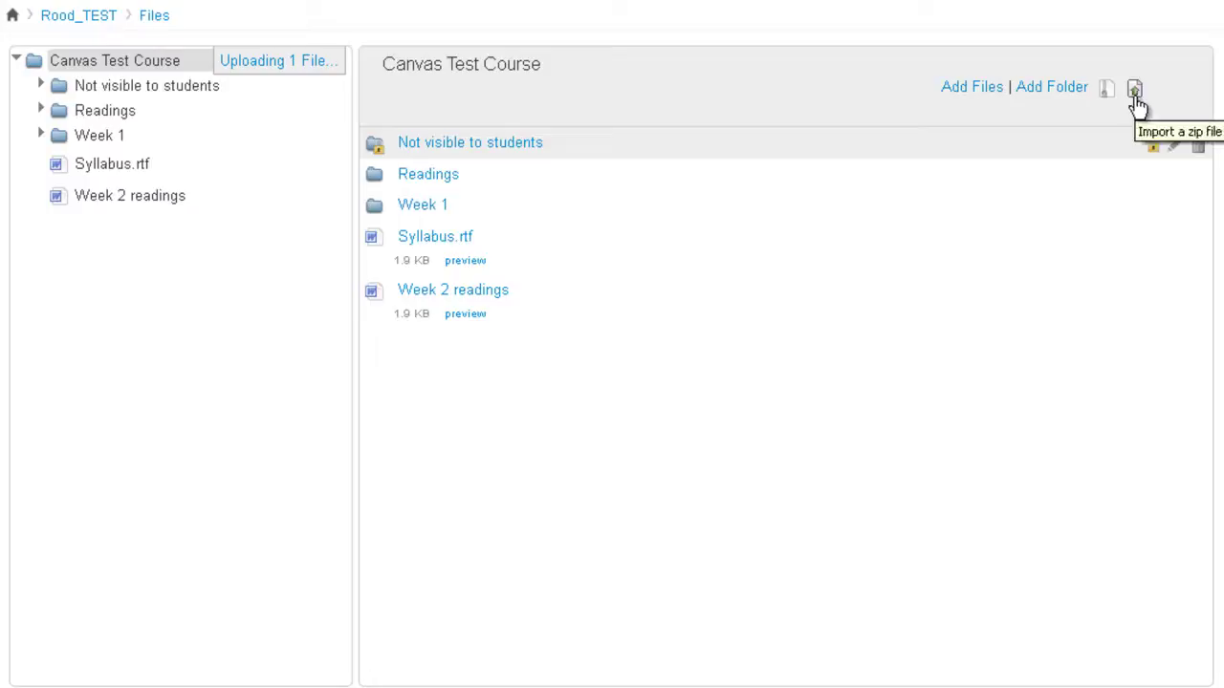
Import the zip archive Canvas_Zip folder.zip into the course files.
{"action": "left_click", "coordinate": [1135, 94]}
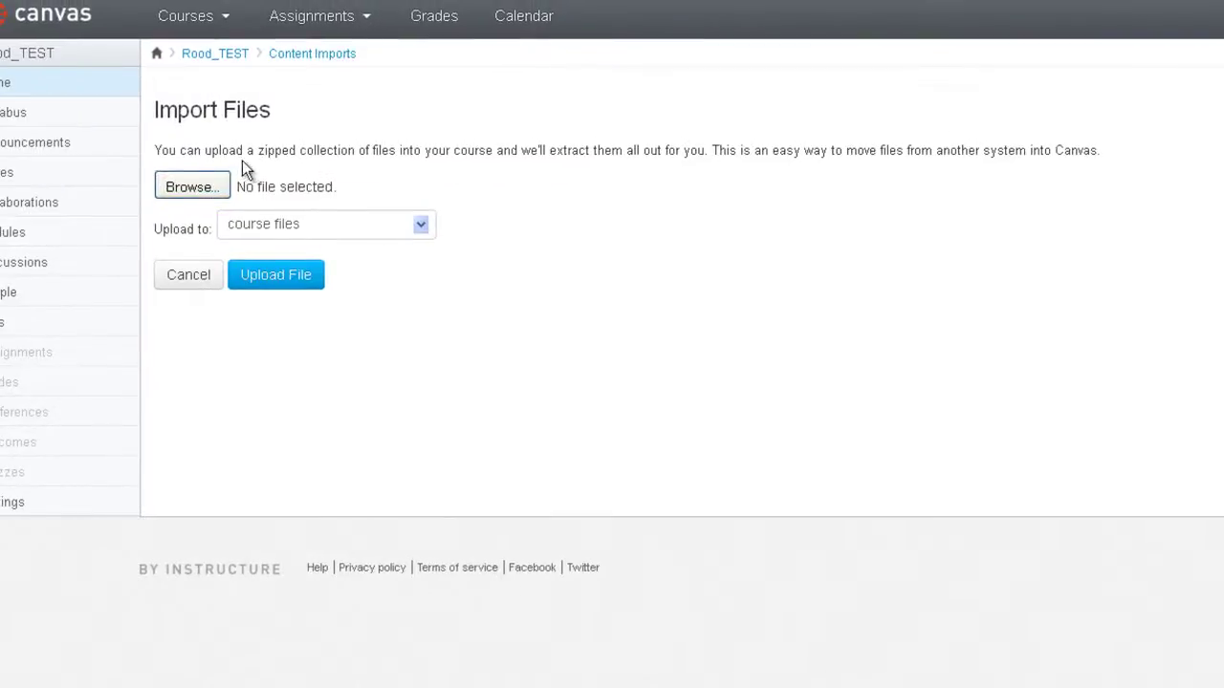
{"action": "left_click", "coordinate": [212, 187]}
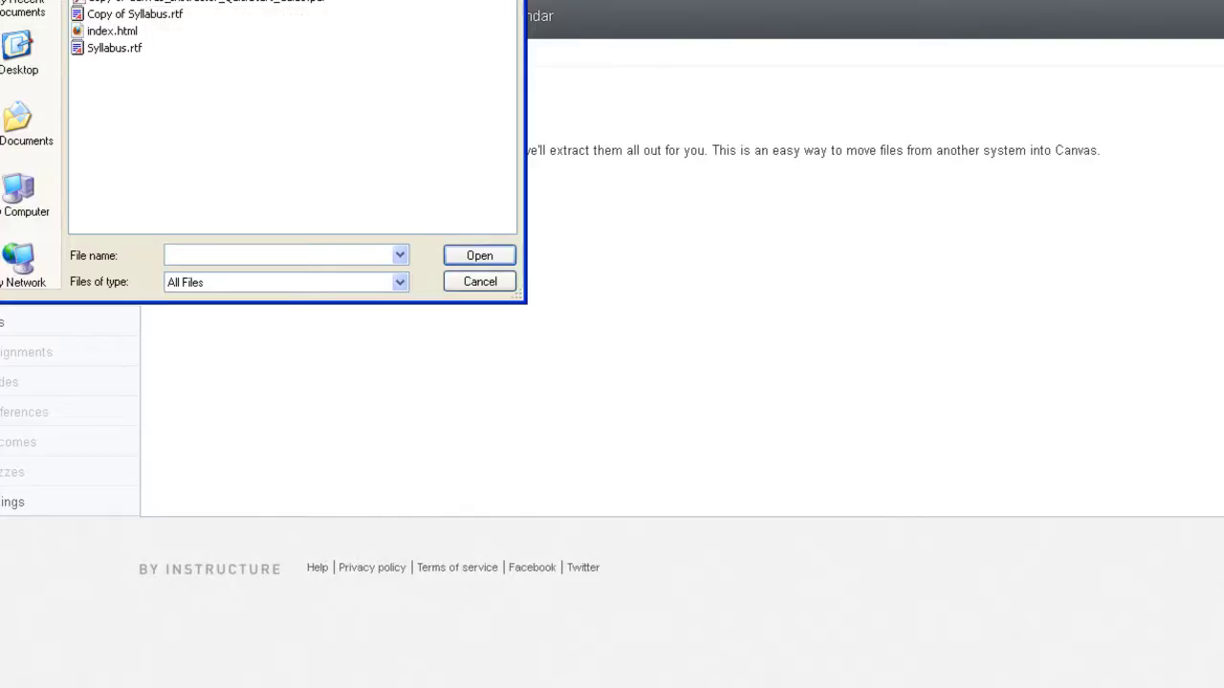
{"action": "left_click_drag", "start_coordinate": [219, 0], "coordinate": [416, 95]}
{"action": "left_click", "coordinate": [378, 169]}
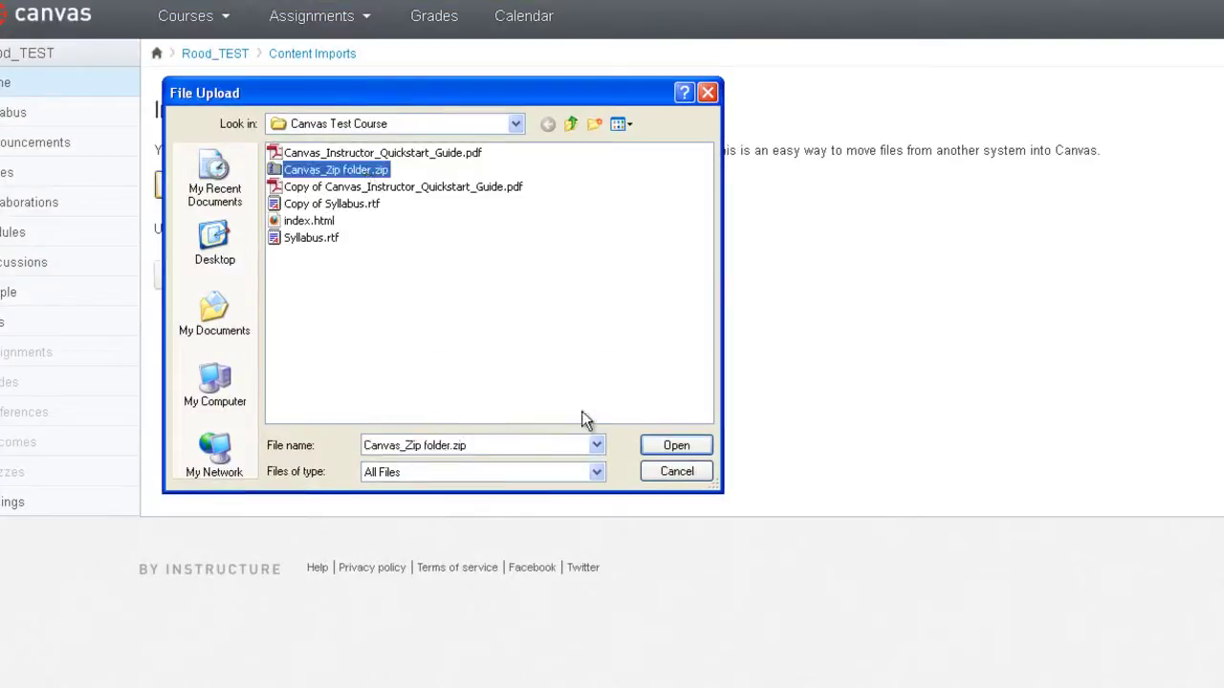
{"action": "left_click", "coordinate": [677, 447]}
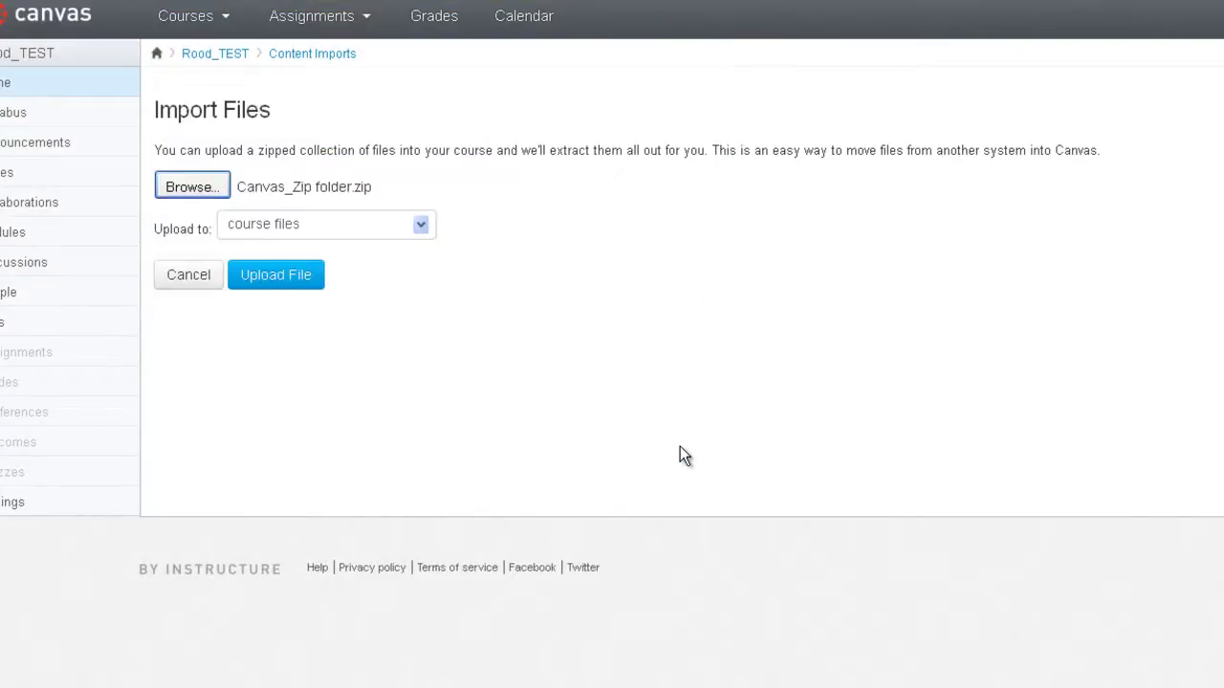
{"action": "left_click", "coordinate": [284, 282]}
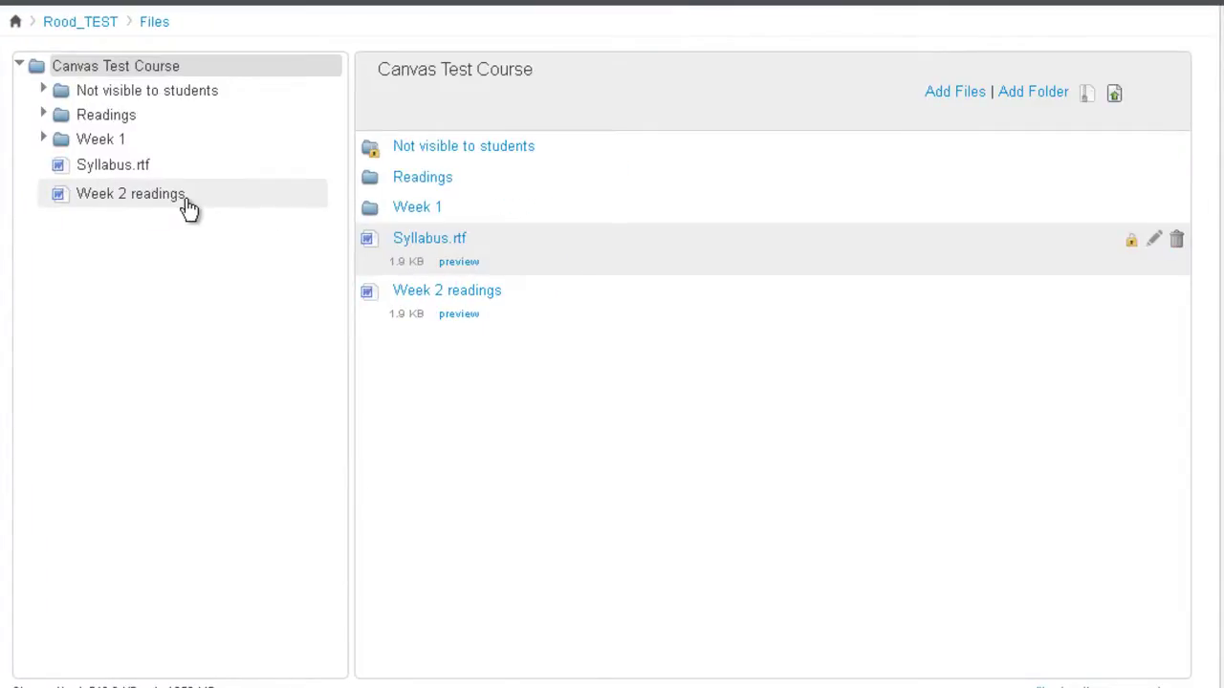
Preview Syllabus.rtf and Week 2 readings from the course file tree, ending on the syllabus.
{"action": "left_click", "coordinate": [141, 165]}
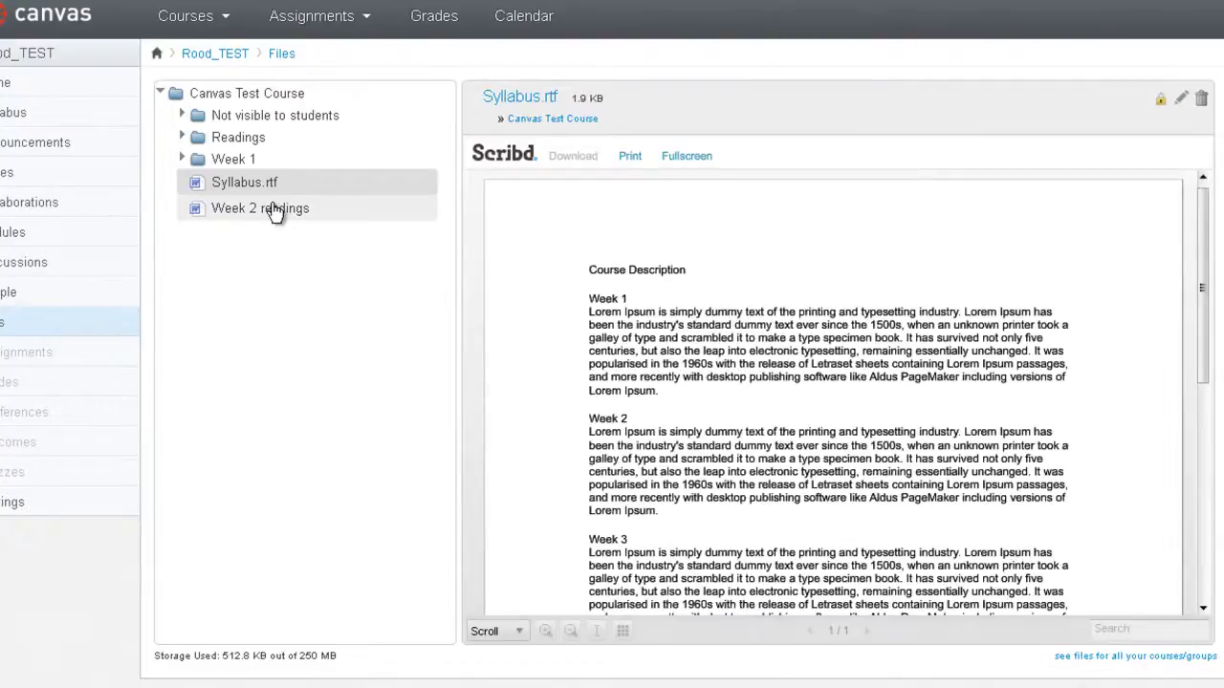
{"action": "left_click", "coordinate": [275, 210]}
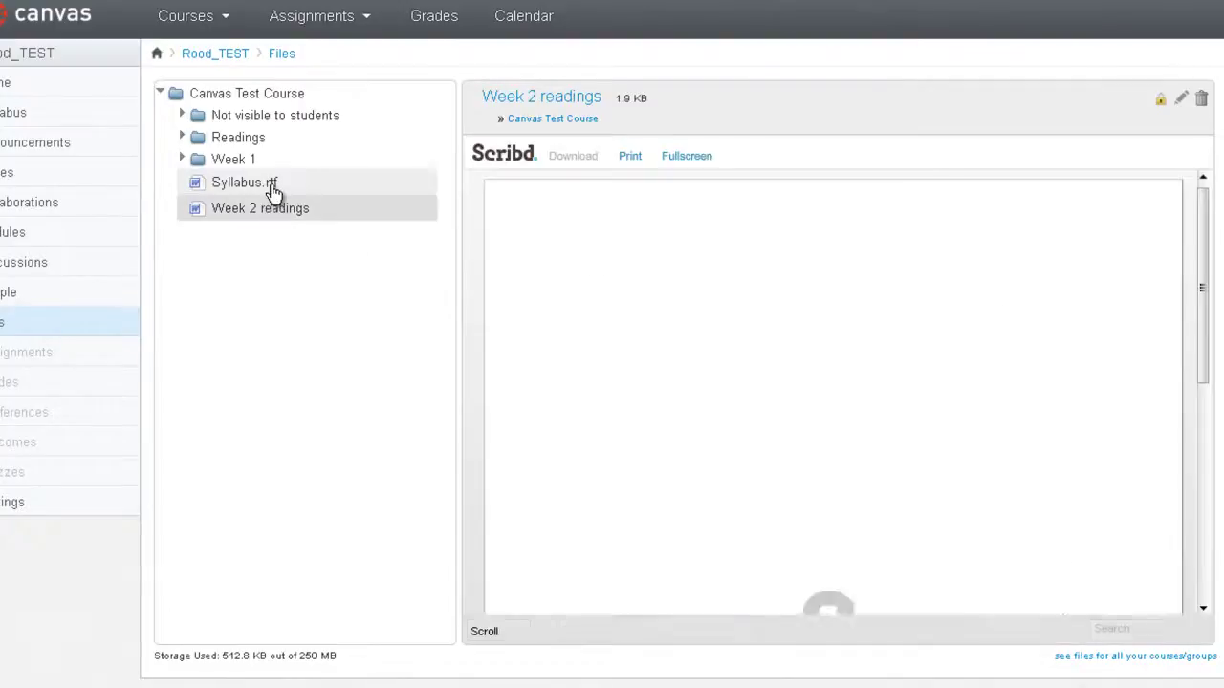
{"action": "left_click", "coordinate": [274, 191]}
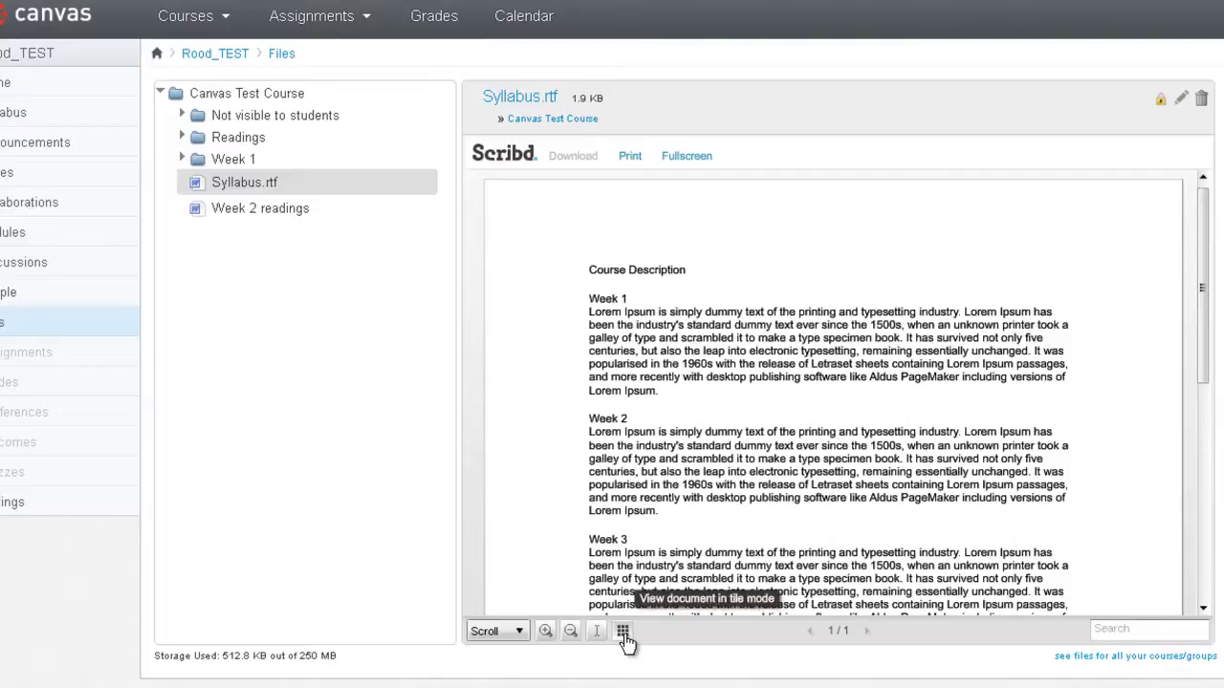
Switch the Syllabus.rtf preview to Book view and place the cursor in its document search field.
{"action": "left_click", "coordinate": [494, 631]}
{"action": "left_click", "coordinate": [506, 587]}
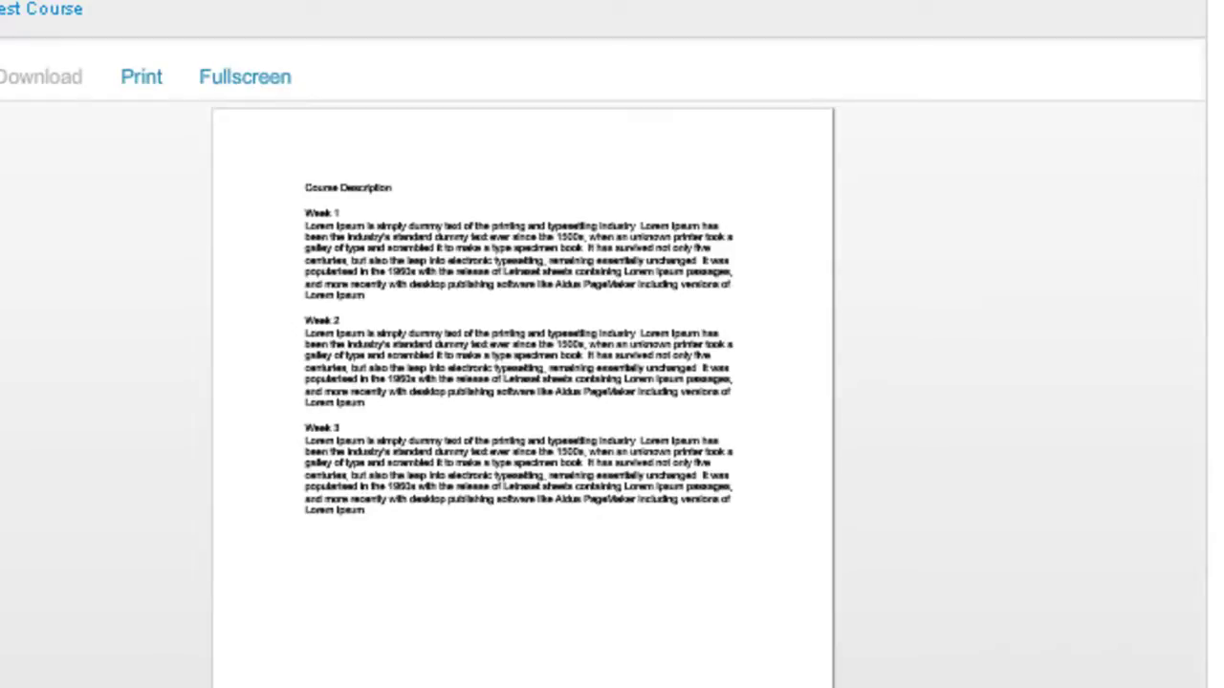
{"action": "left_click", "coordinate": [1046, 613]}
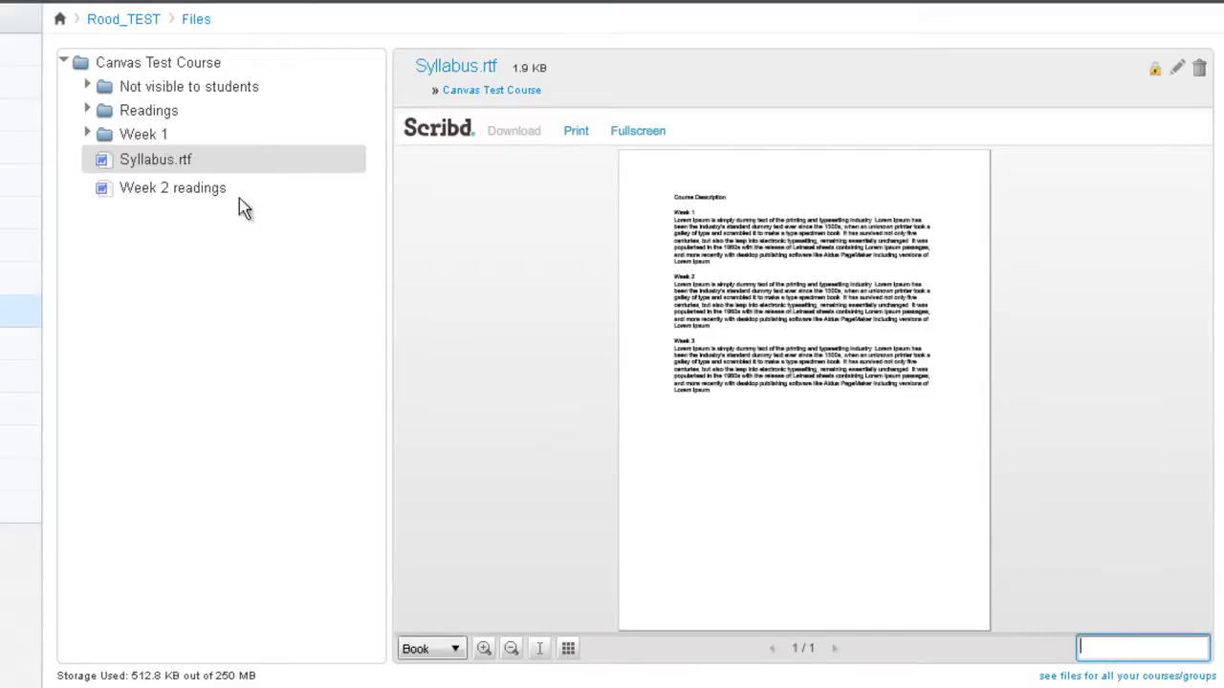
Move Syllabus.rtf from the top-level Canvas Test Course folder into the Week 1 folder and open that folder.
{"action": "left_click", "coordinate": [164, 137]}
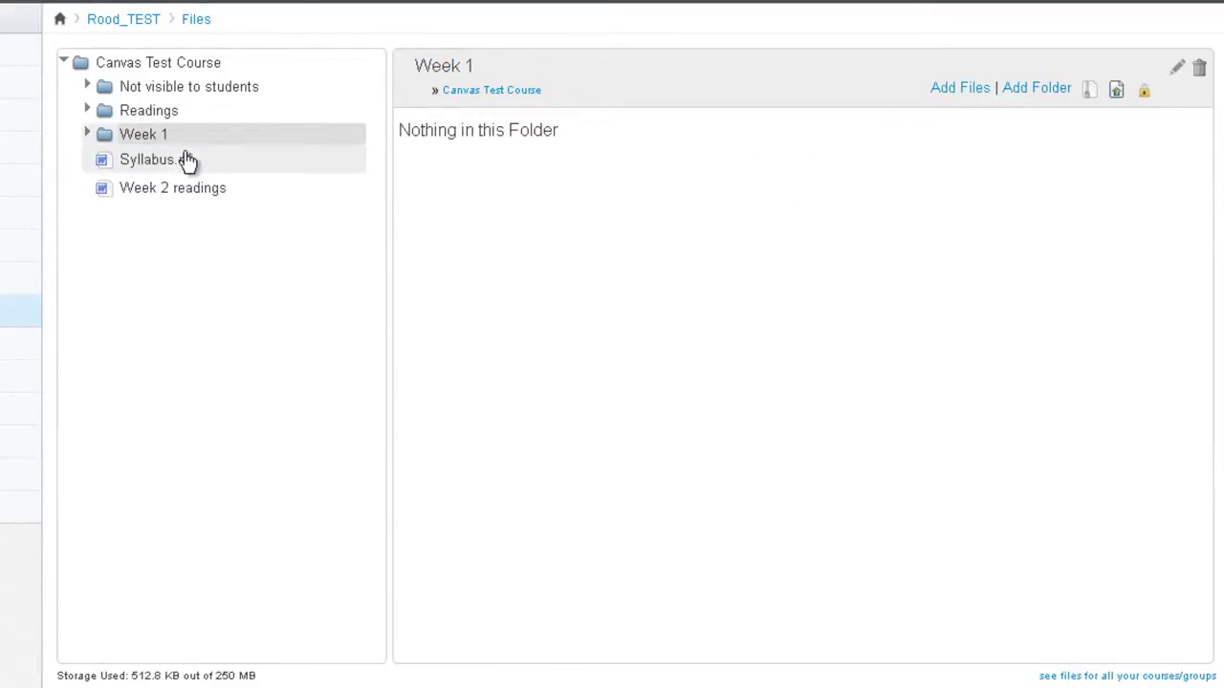
{"action": "left_click", "coordinate": [140, 69]}
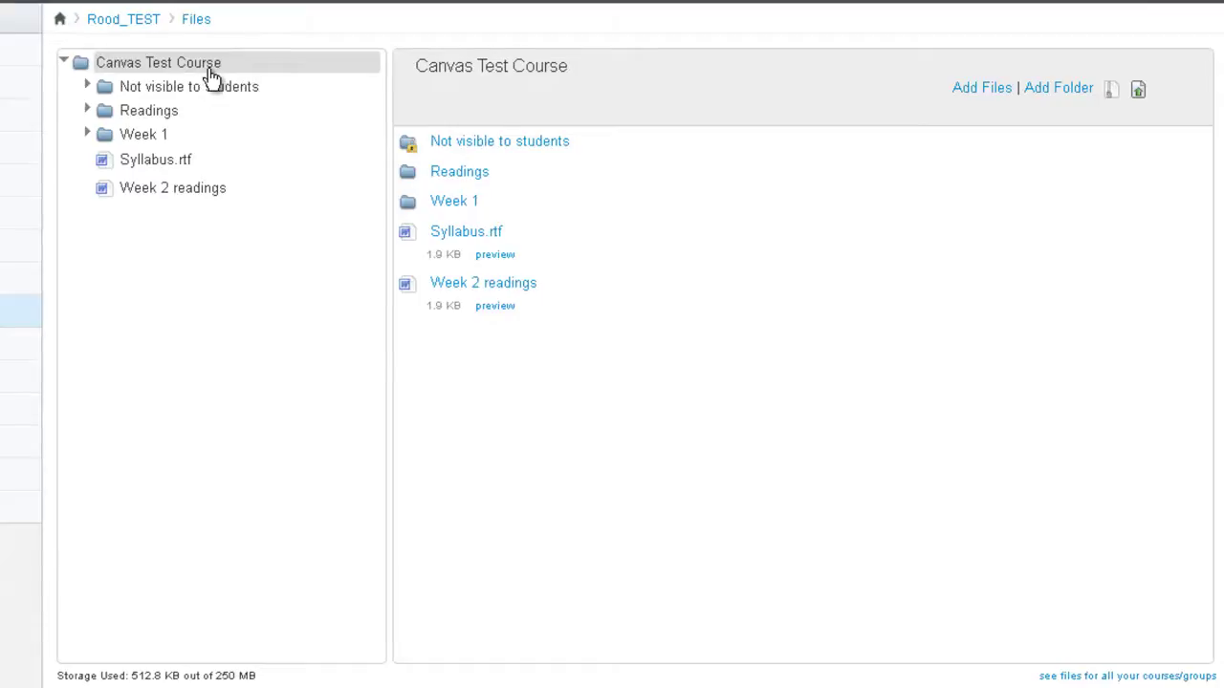
{"action": "mouse_move", "coordinate": [511, 244]}
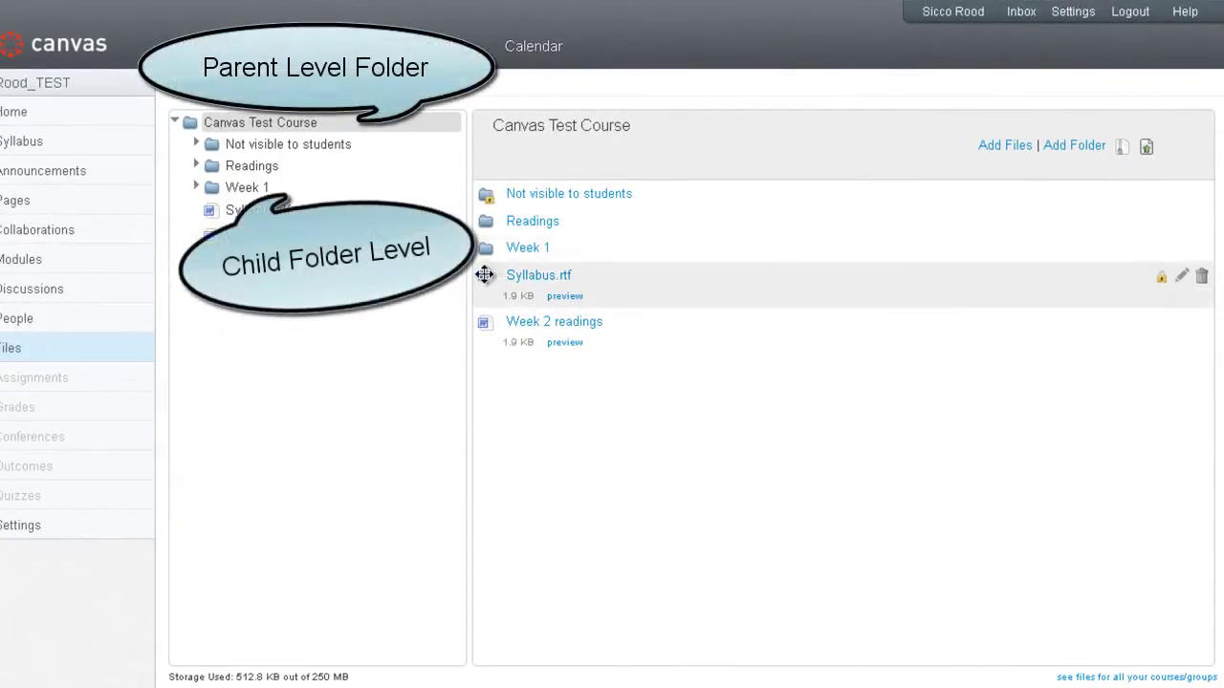
{"action": "mouse_move", "coordinate": [485, 275]}
{"action": "left_mouse_down"}
{"action": "mouse_move", "coordinate": [478, 241]}
{"action": "mouse_move", "coordinate": [486, 275]}
{"action": "left_mouse_up"}
{"action": "left_click", "coordinate": [486, 276]}
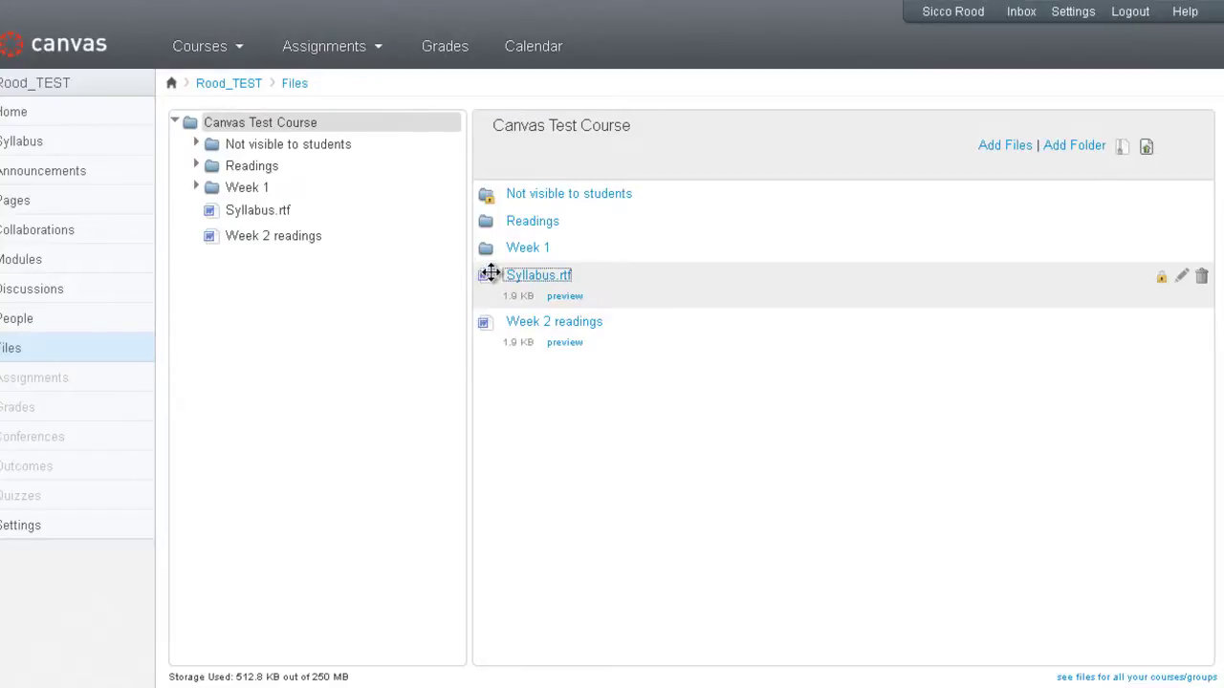
{"action": "left_click_drag", "start_coordinate": [708, 299], "coordinate": [371, 162]}
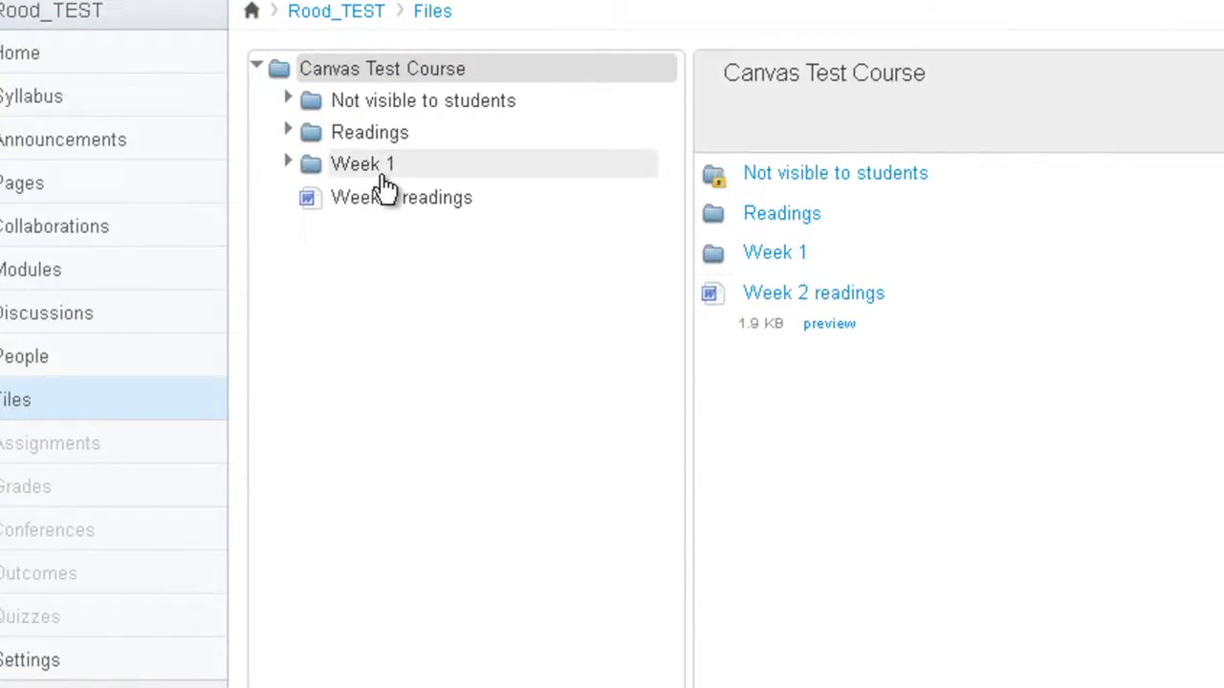
{"action": "left_click", "coordinate": [379, 172]}
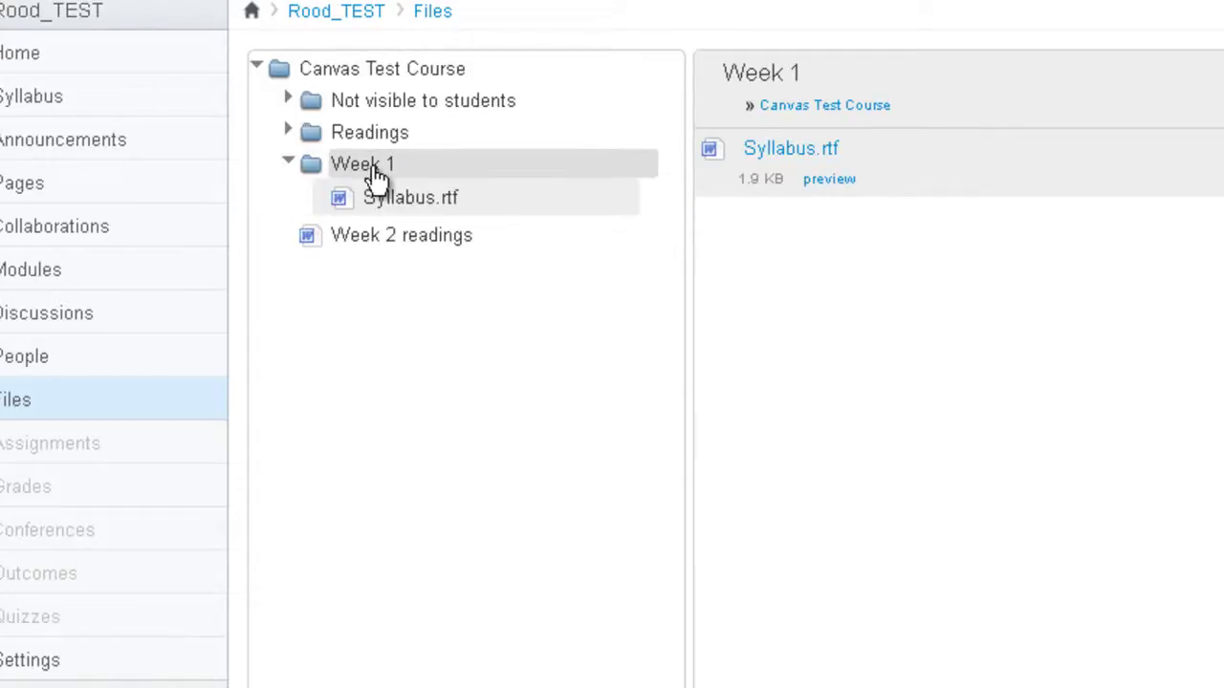
Move Week 2 readings from the top-level course folder into the Week 1 folder and open that folder.
{"action": "left_click_drag", "start_coordinate": [374, 178], "coordinate": [363, 79]}
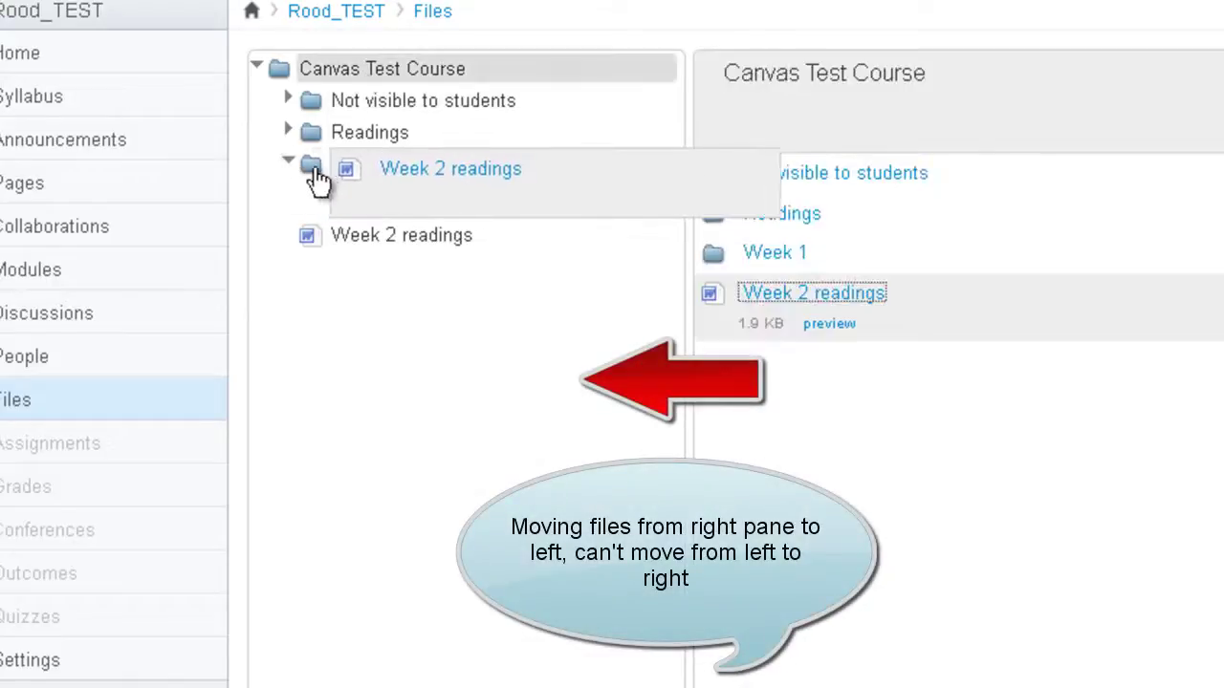
{"action": "left_click_drag", "start_coordinate": [315, 180], "coordinate": [382, 158]}
{"action": "left_click", "coordinate": [382, 161]}
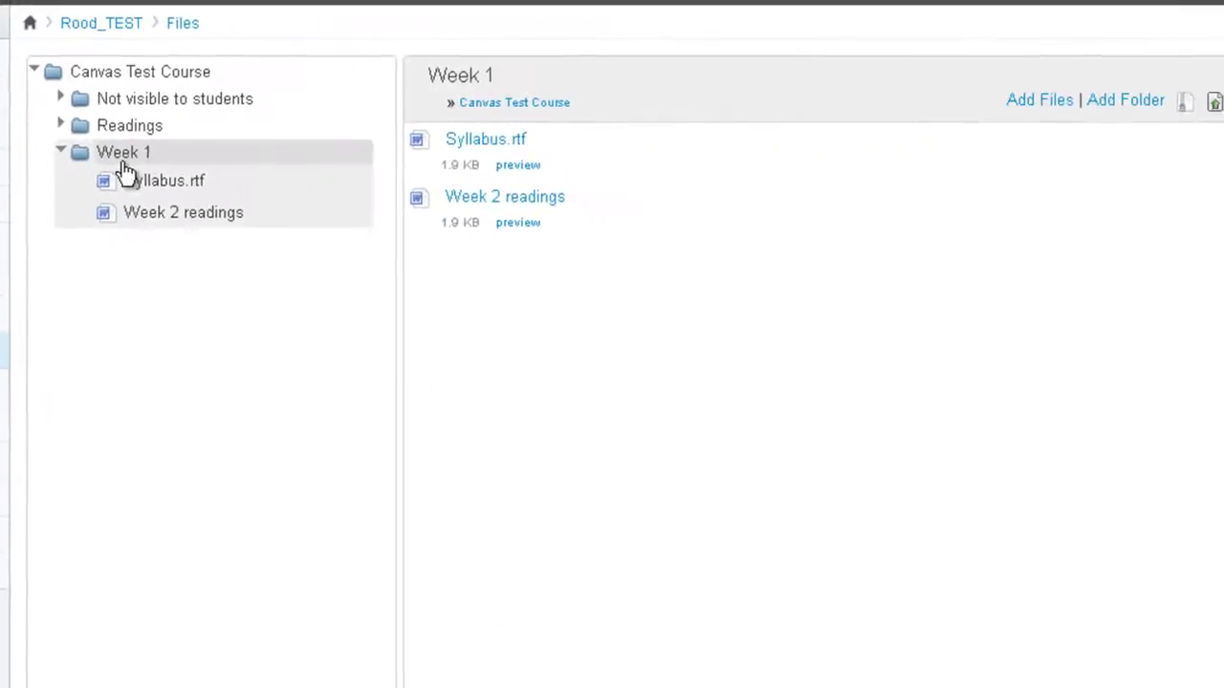
Rename Syllabus.rtf in the top-level Canvas Test Course folder as Syllabus.
{"action": "left_click", "coordinate": [325, 68]}
{"action": "left_click", "coordinate": [1154, 241]}
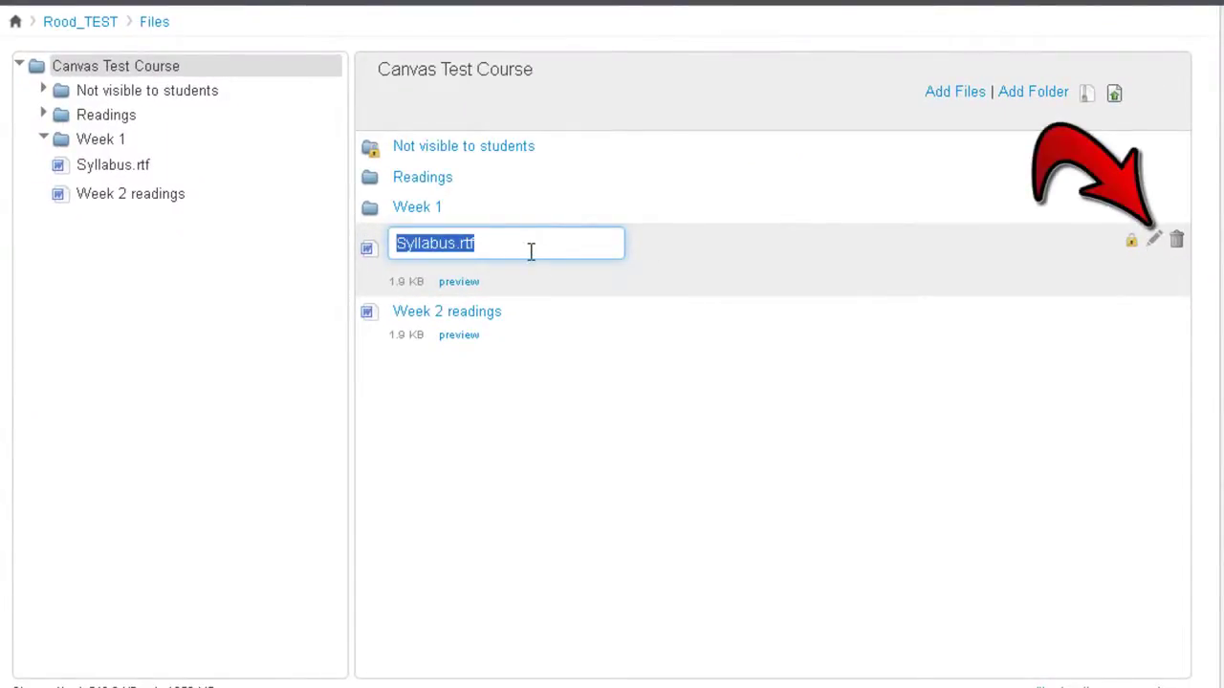
{"action": "type", "text": "Syllabus"}
{"action": "key", "text": "Return"}
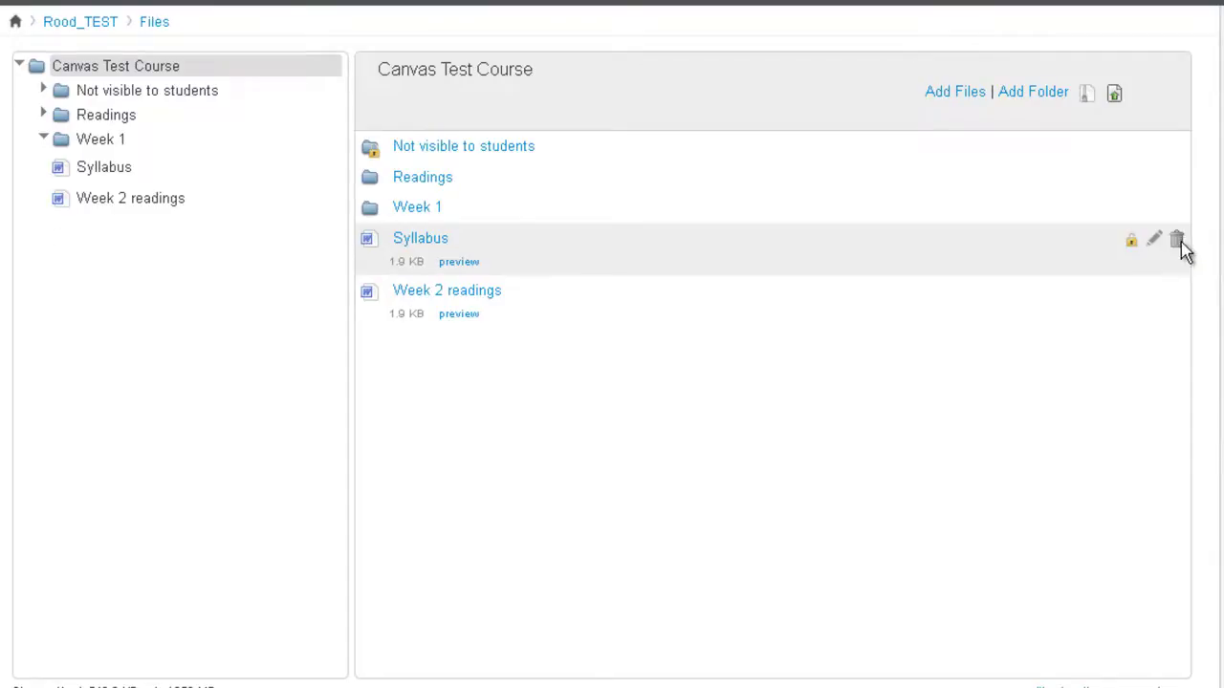
Delete the Syllabus file from the top-level Canvas Test Course folder.
{"action": "left_click", "coordinate": [1178, 241]}
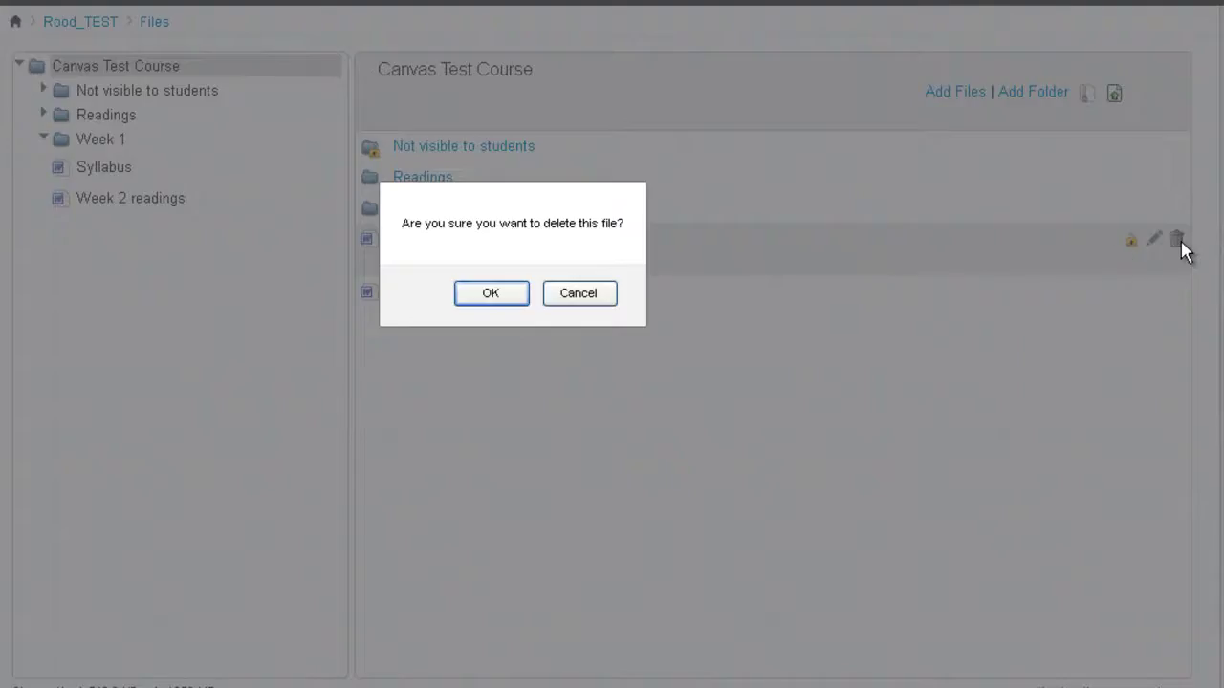
{"action": "left_click", "coordinate": [490, 294]}
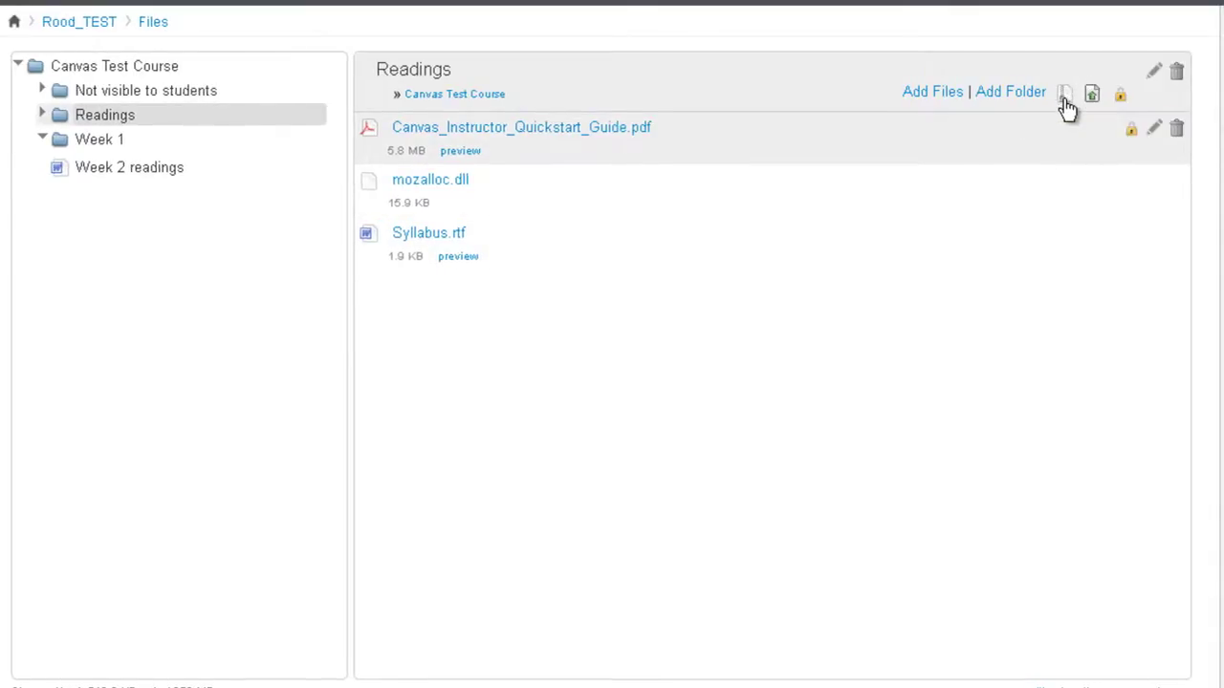
View the Week 1 folder, then start renaming the Readings folder and keep the name Readings.
{"action": "left_click", "coordinate": [89, 141]}
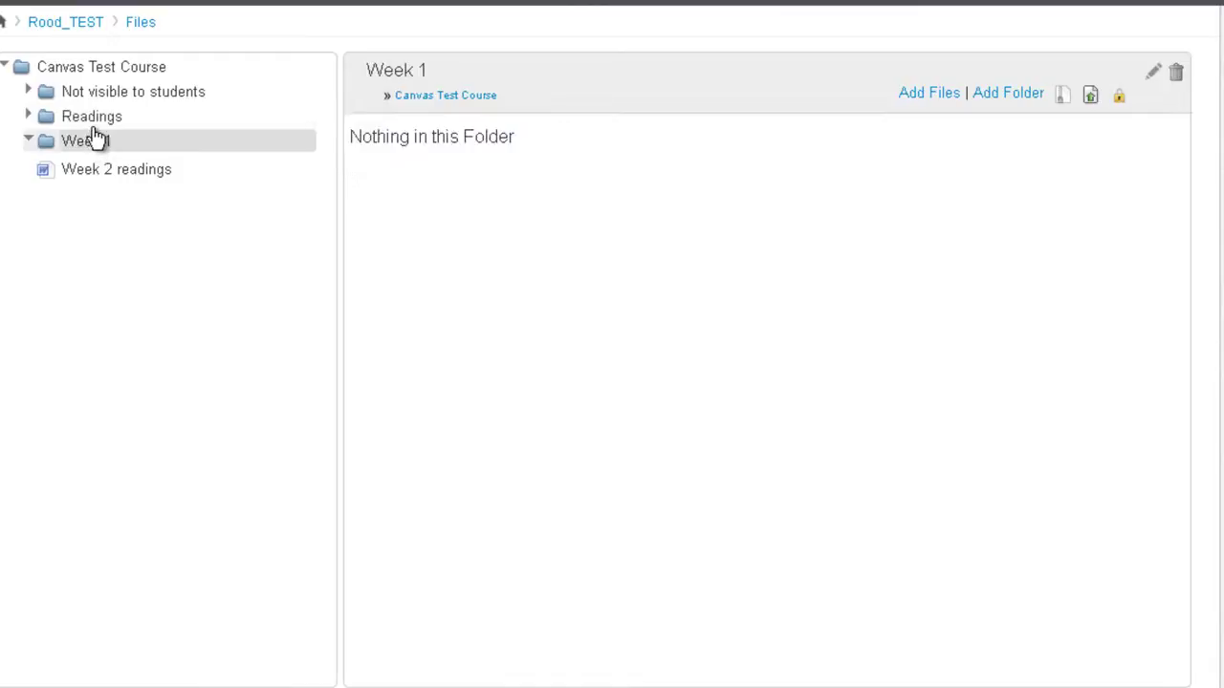
{"action": "left_click", "coordinate": [92, 121]}
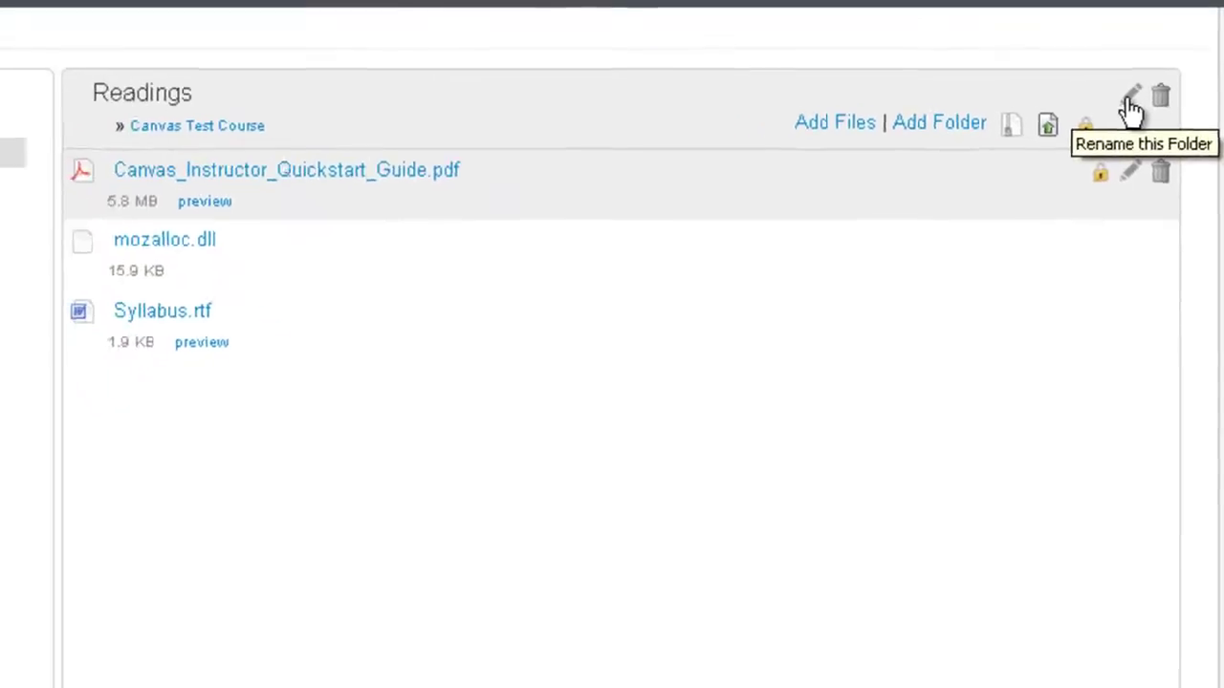
{"action": "left_click", "coordinate": [1131, 103]}
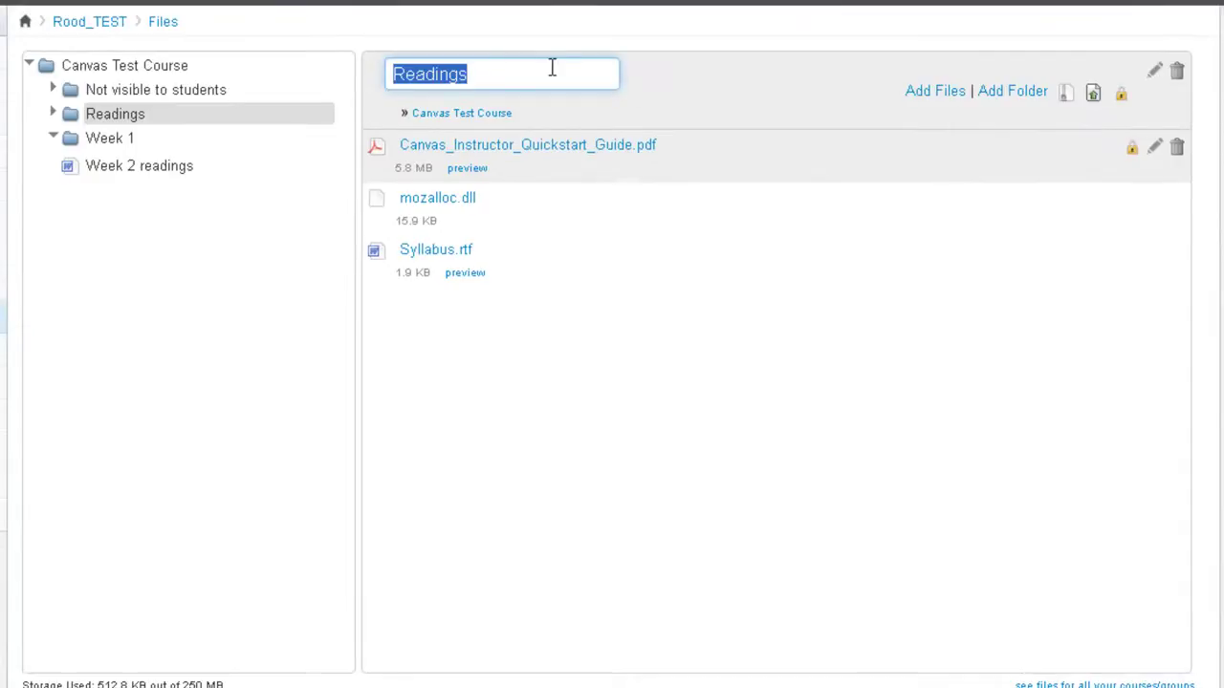
{"action": "left_click", "coordinate": [551, 68]}
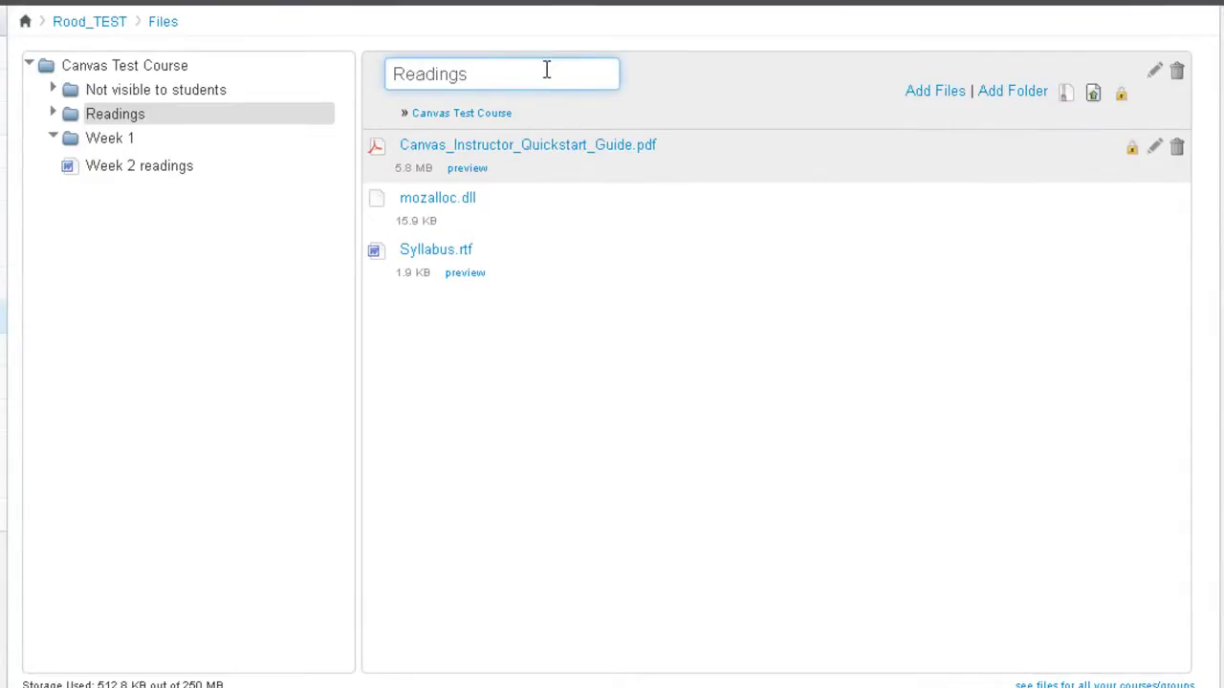
{"action": "key", "text": "Return"}
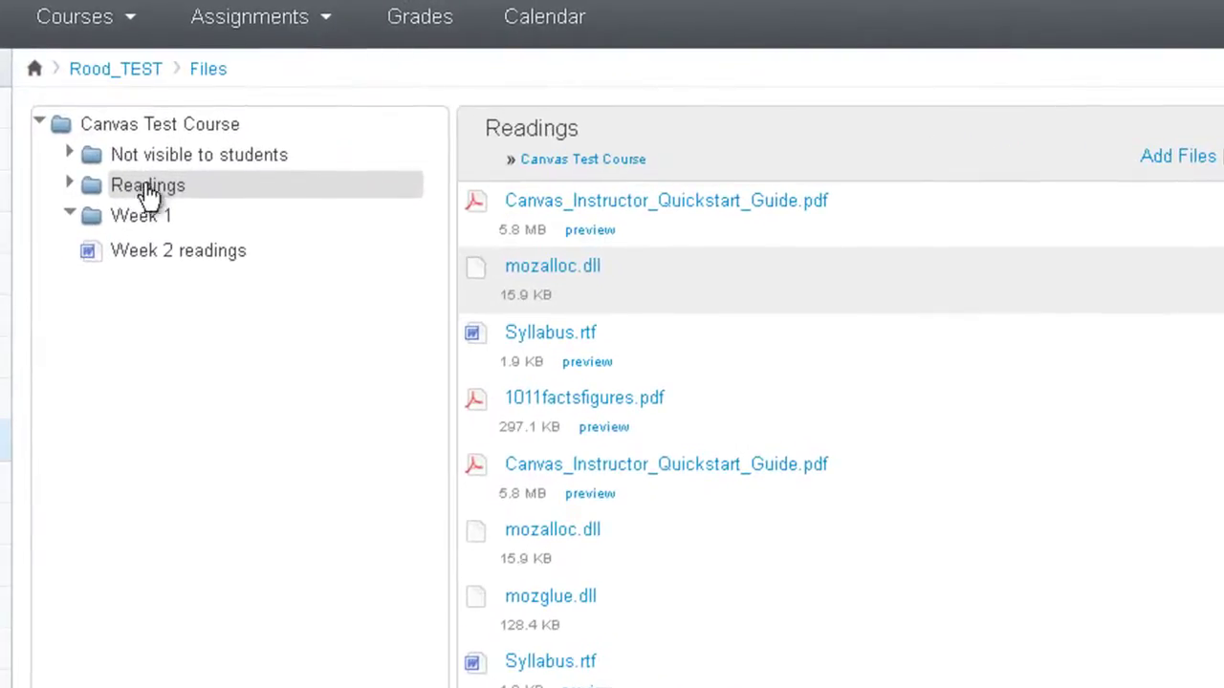
Check the Not visible to students folder, then reopen the Readings folder and copy its web address.
{"action": "key", "text": "Up"}
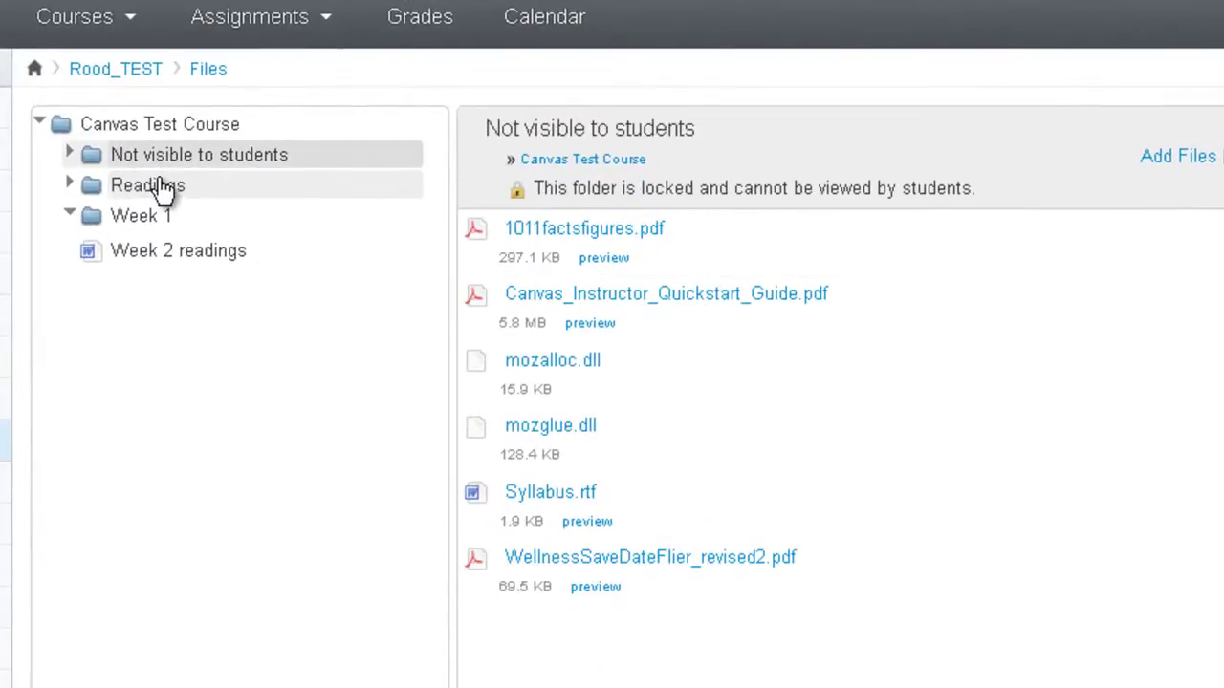
{"action": "left_click", "coordinate": [162, 186]}
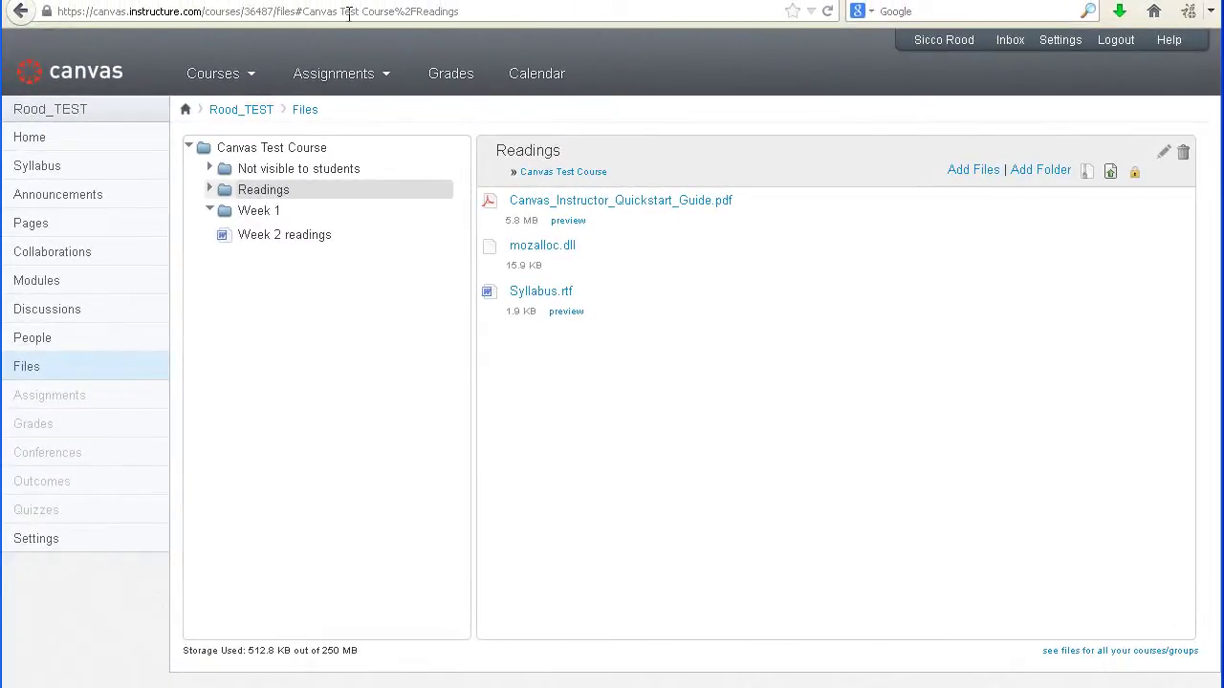
{"action": "left_click", "coordinate": [349, 14]}
{"action": "right_click", "coordinate": [349, 15]}
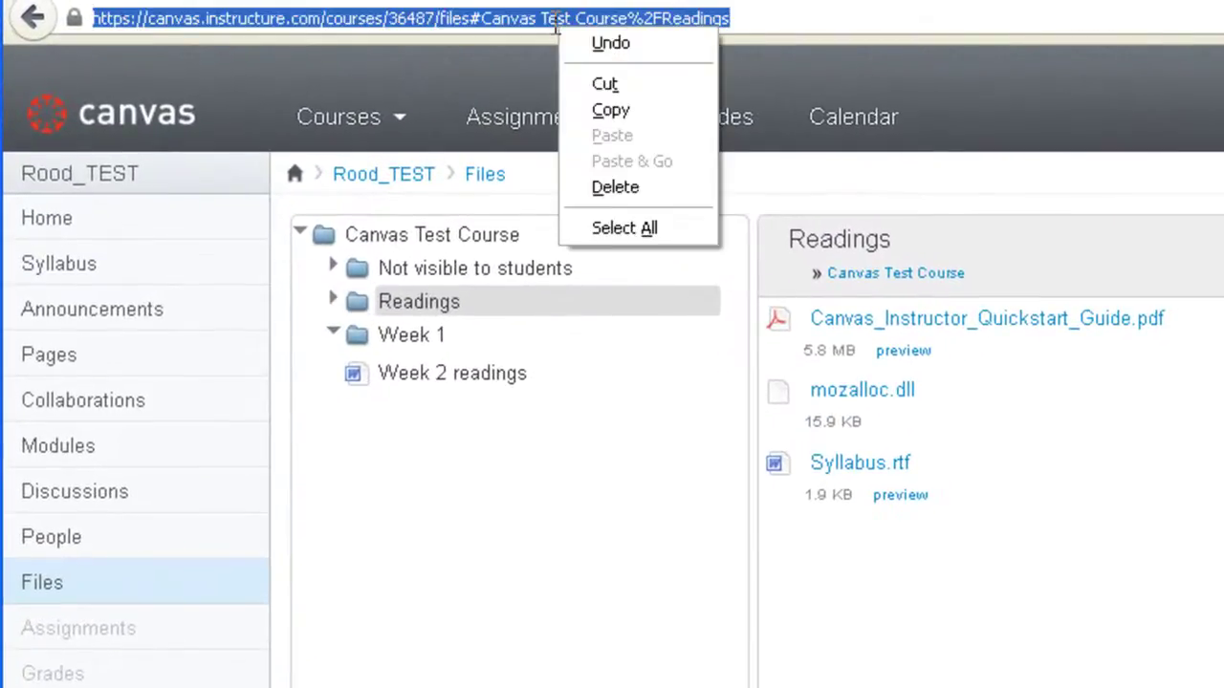
{"action": "left_click", "coordinate": [593, 109]}
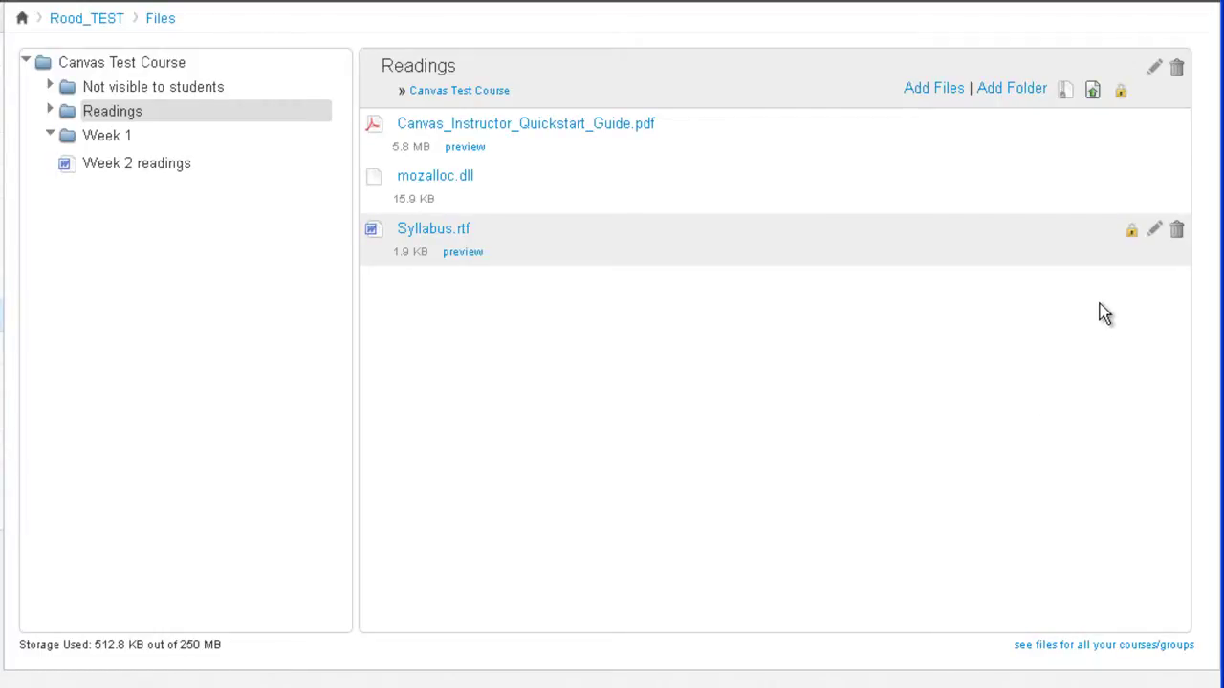
Lock the Readings folder with the lock-until-manually-unlocked option off and the Lock Until and Lock After dates left blank.
{"action": "mouse_move", "coordinate": [1120, 183]}
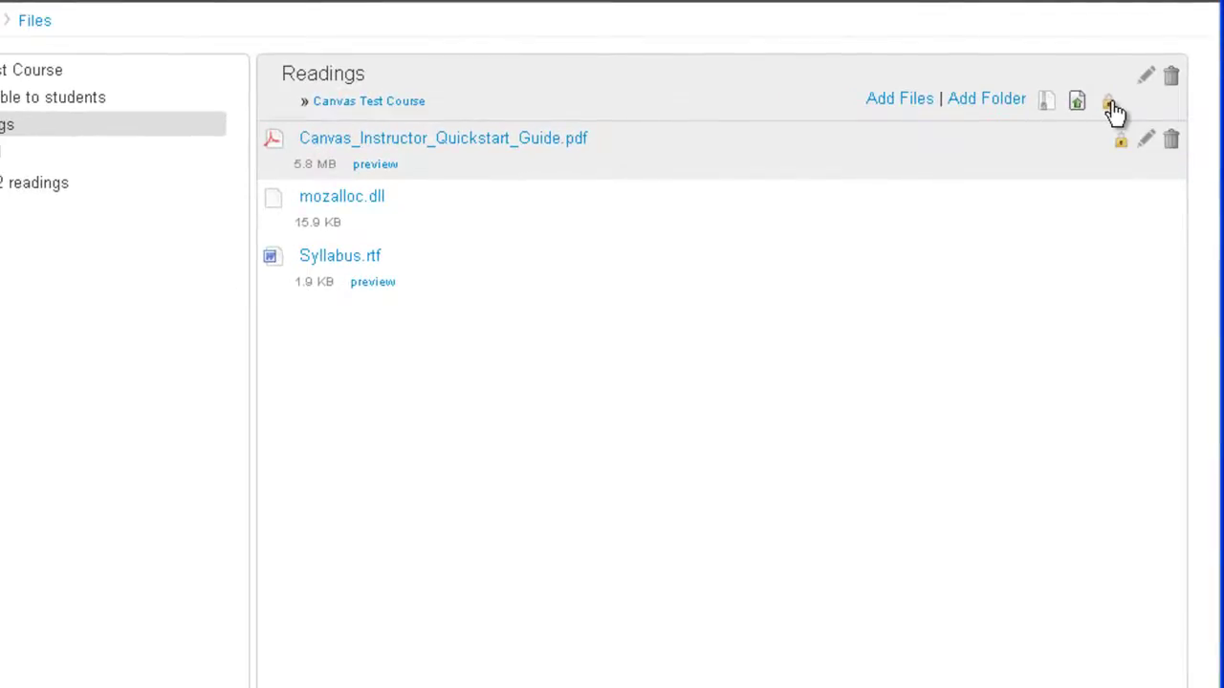
{"action": "left_click", "coordinate": [1111, 105]}
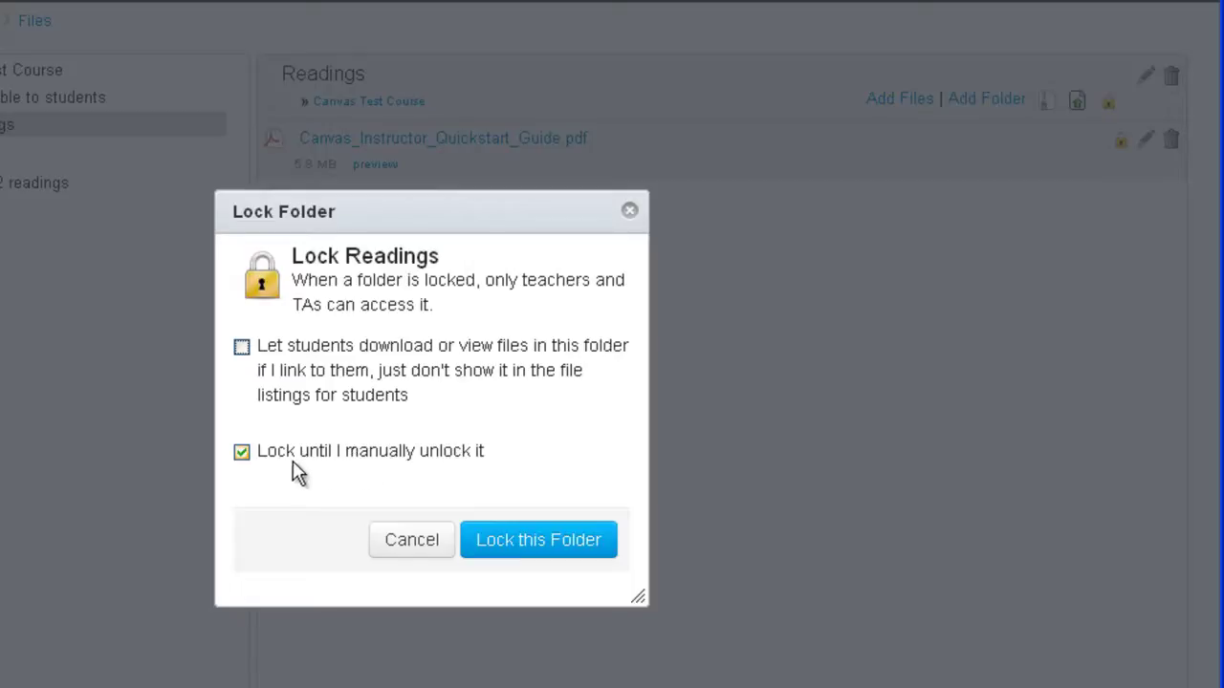
{"action": "left_click", "coordinate": [242, 454]}
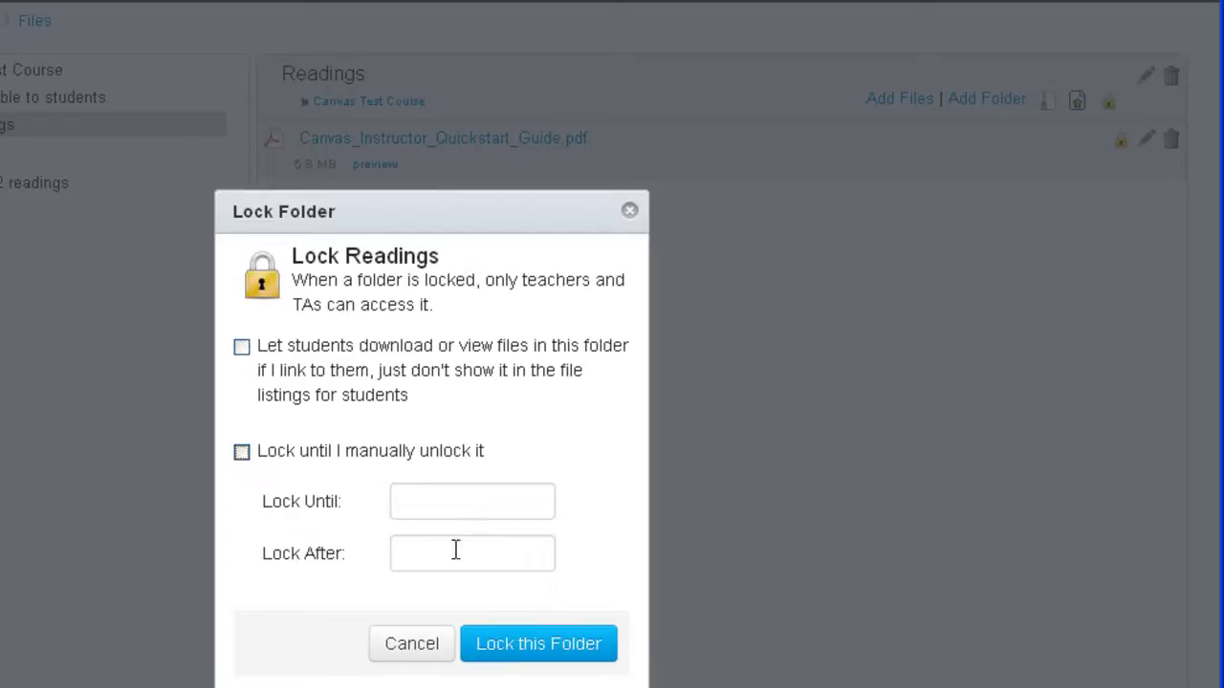
{"action": "left_click", "coordinate": [480, 508]}
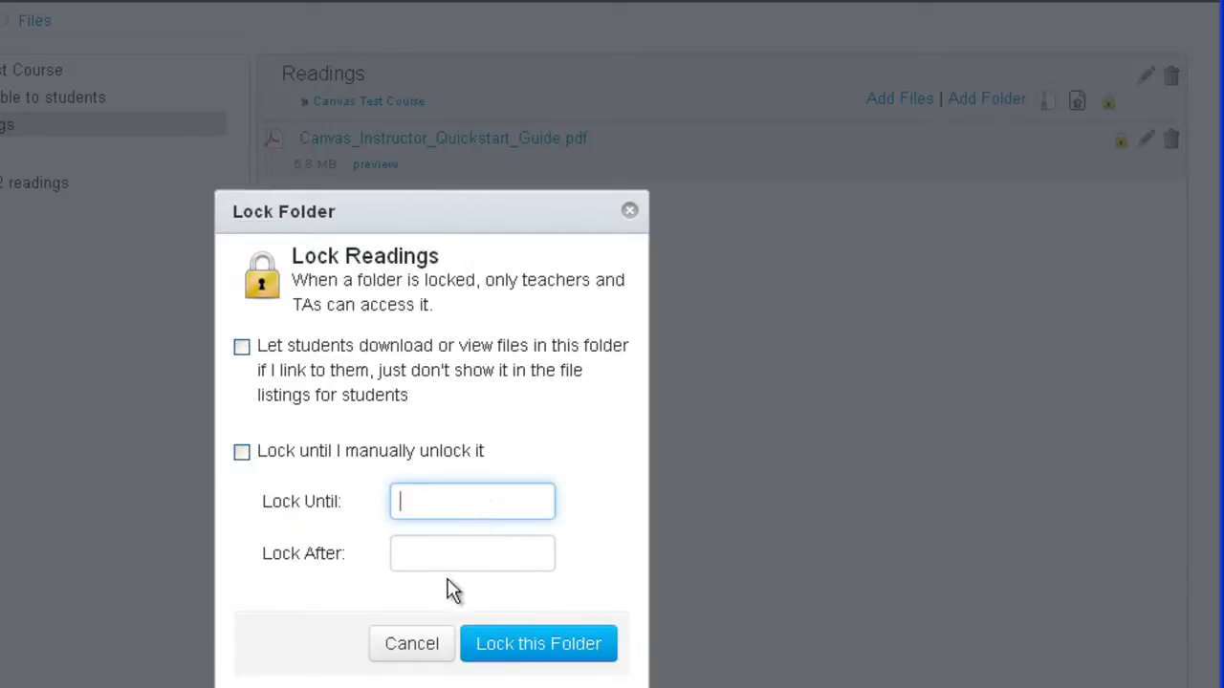
{"action": "left_click", "coordinate": [446, 563]}
{"action": "left_click", "coordinate": [453, 501]}
{"action": "left_click", "coordinate": [444, 557]}
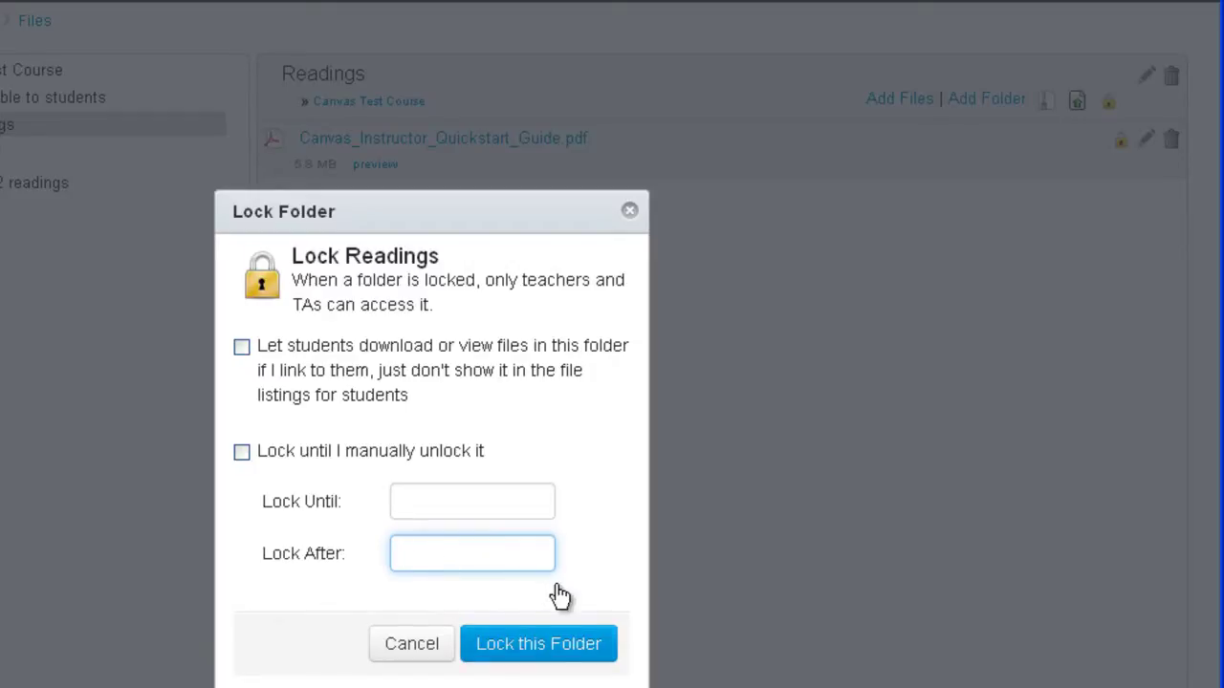
{"action": "left_click", "coordinate": [545, 643]}
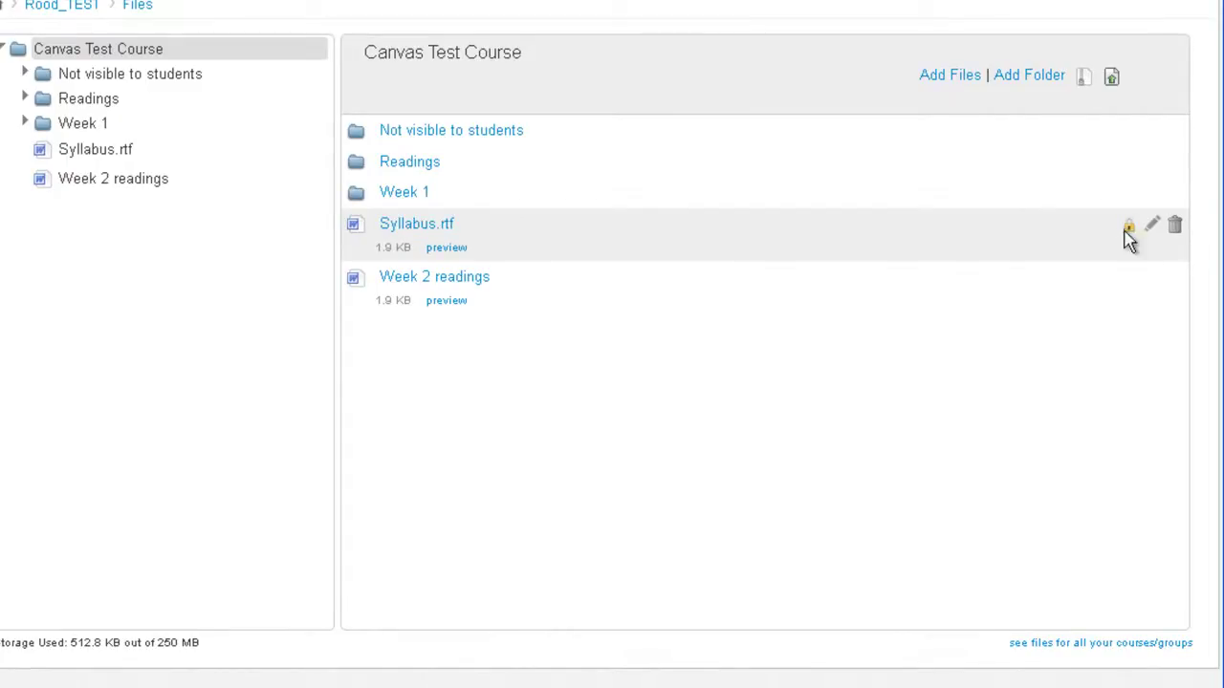
Lock Syllabus.rtf in the top-level course folder while letting students download or view it through links but hiding it from file listings.
{"action": "left_click", "coordinate": [1128, 229]}
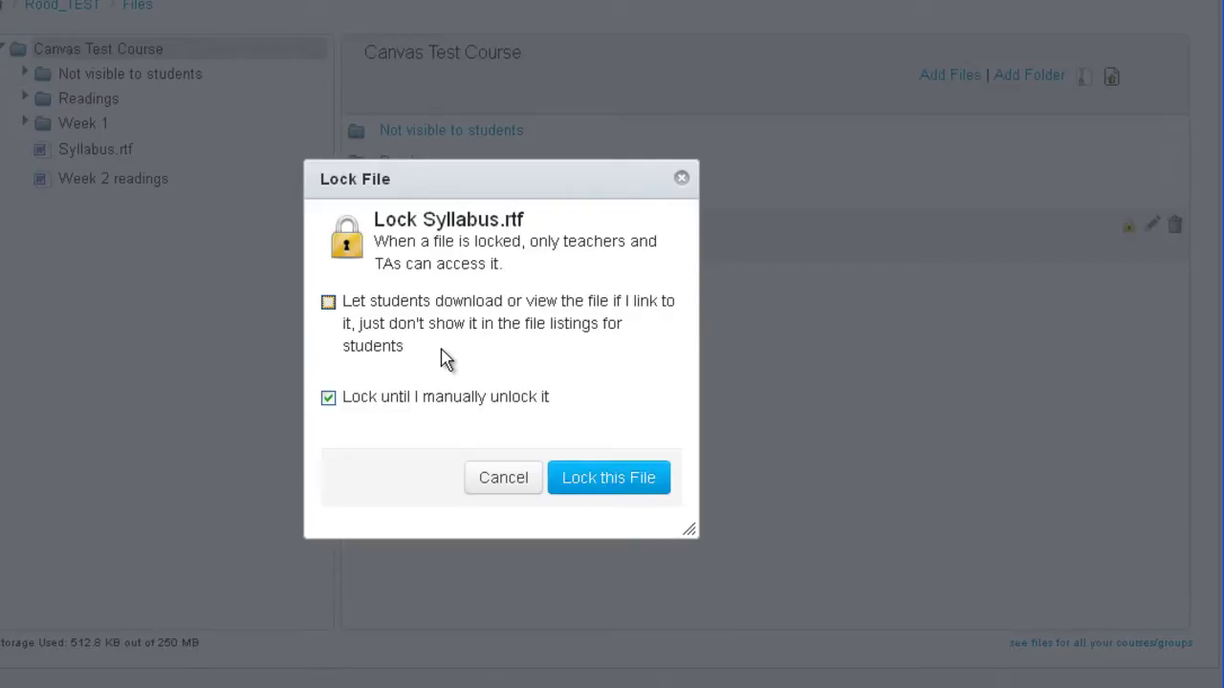
{"action": "left_click", "coordinate": [329, 304]}
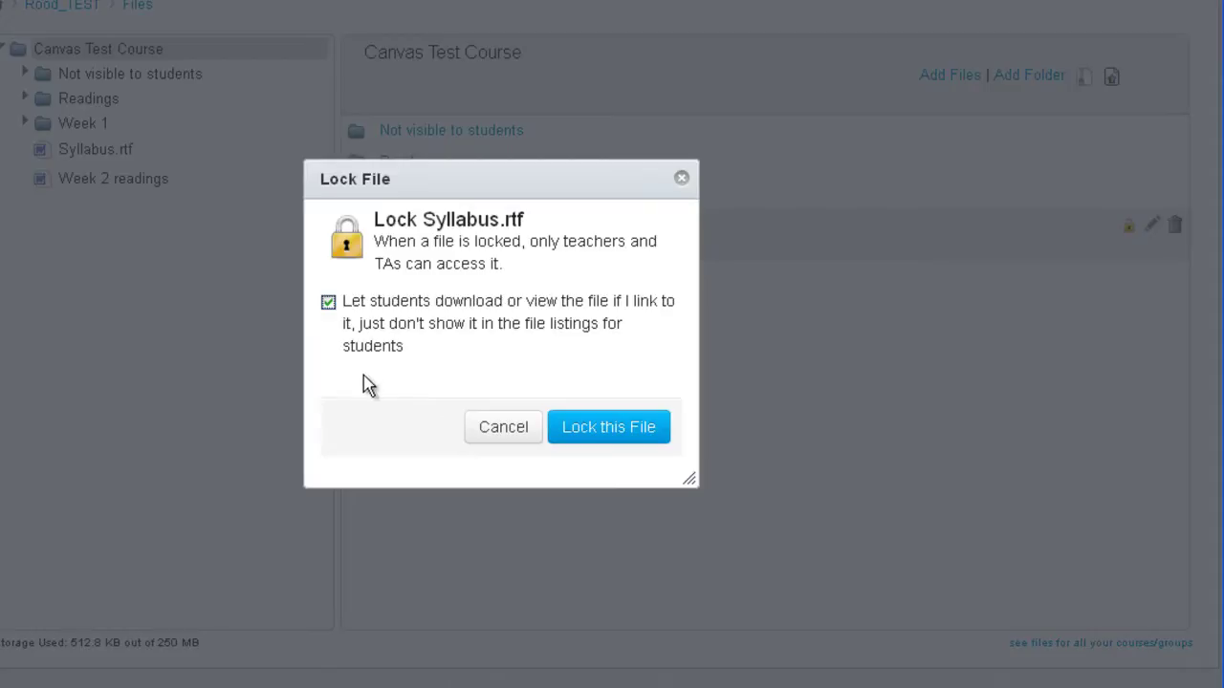
{"action": "left_click", "coordinate": [592, 435]}
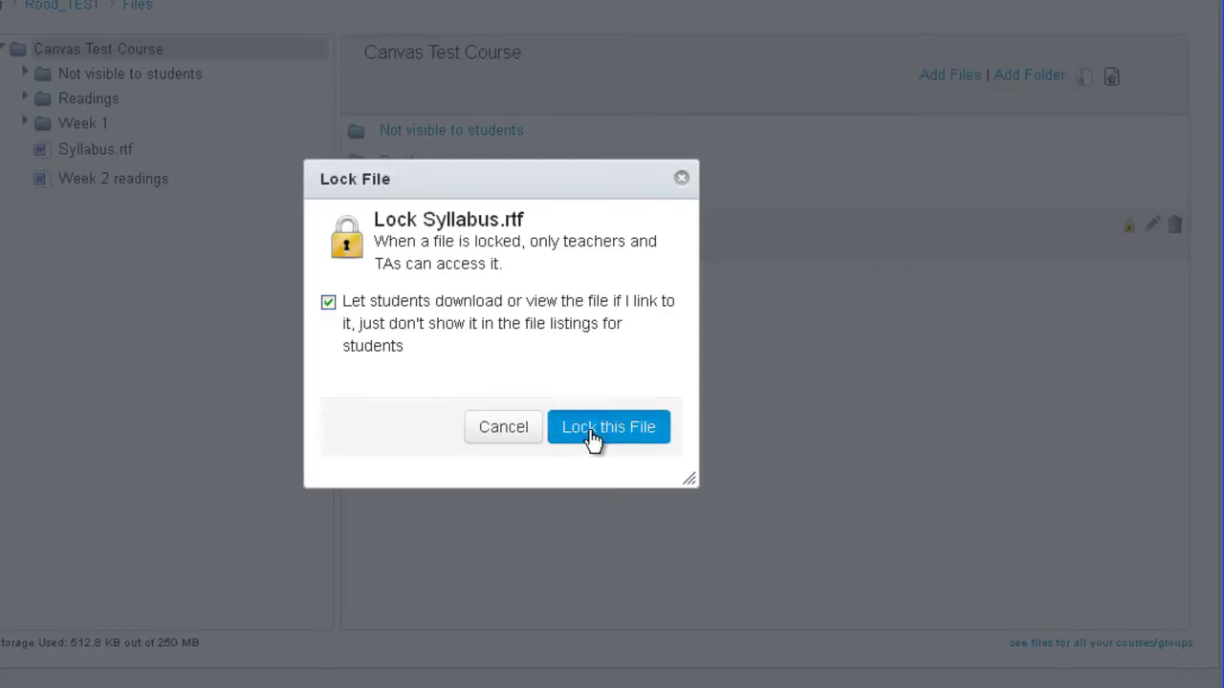